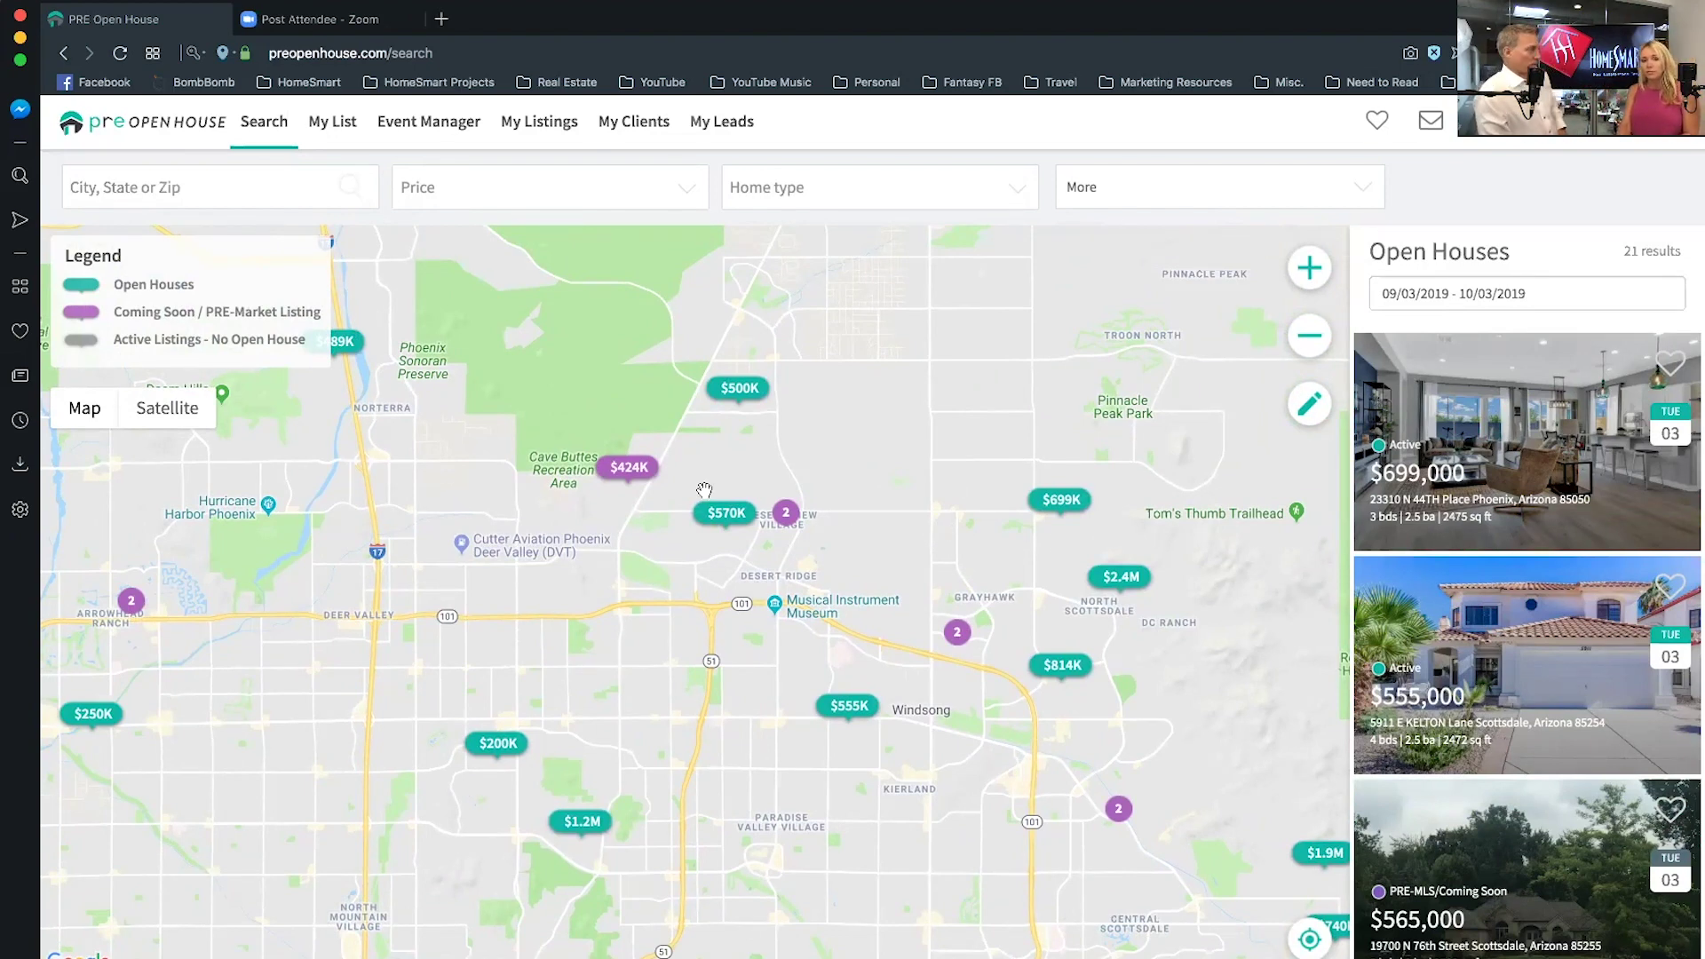
Open the property details of the $424K coming-soon listing near Cave Buttes on the search map
left_click(724, 511)
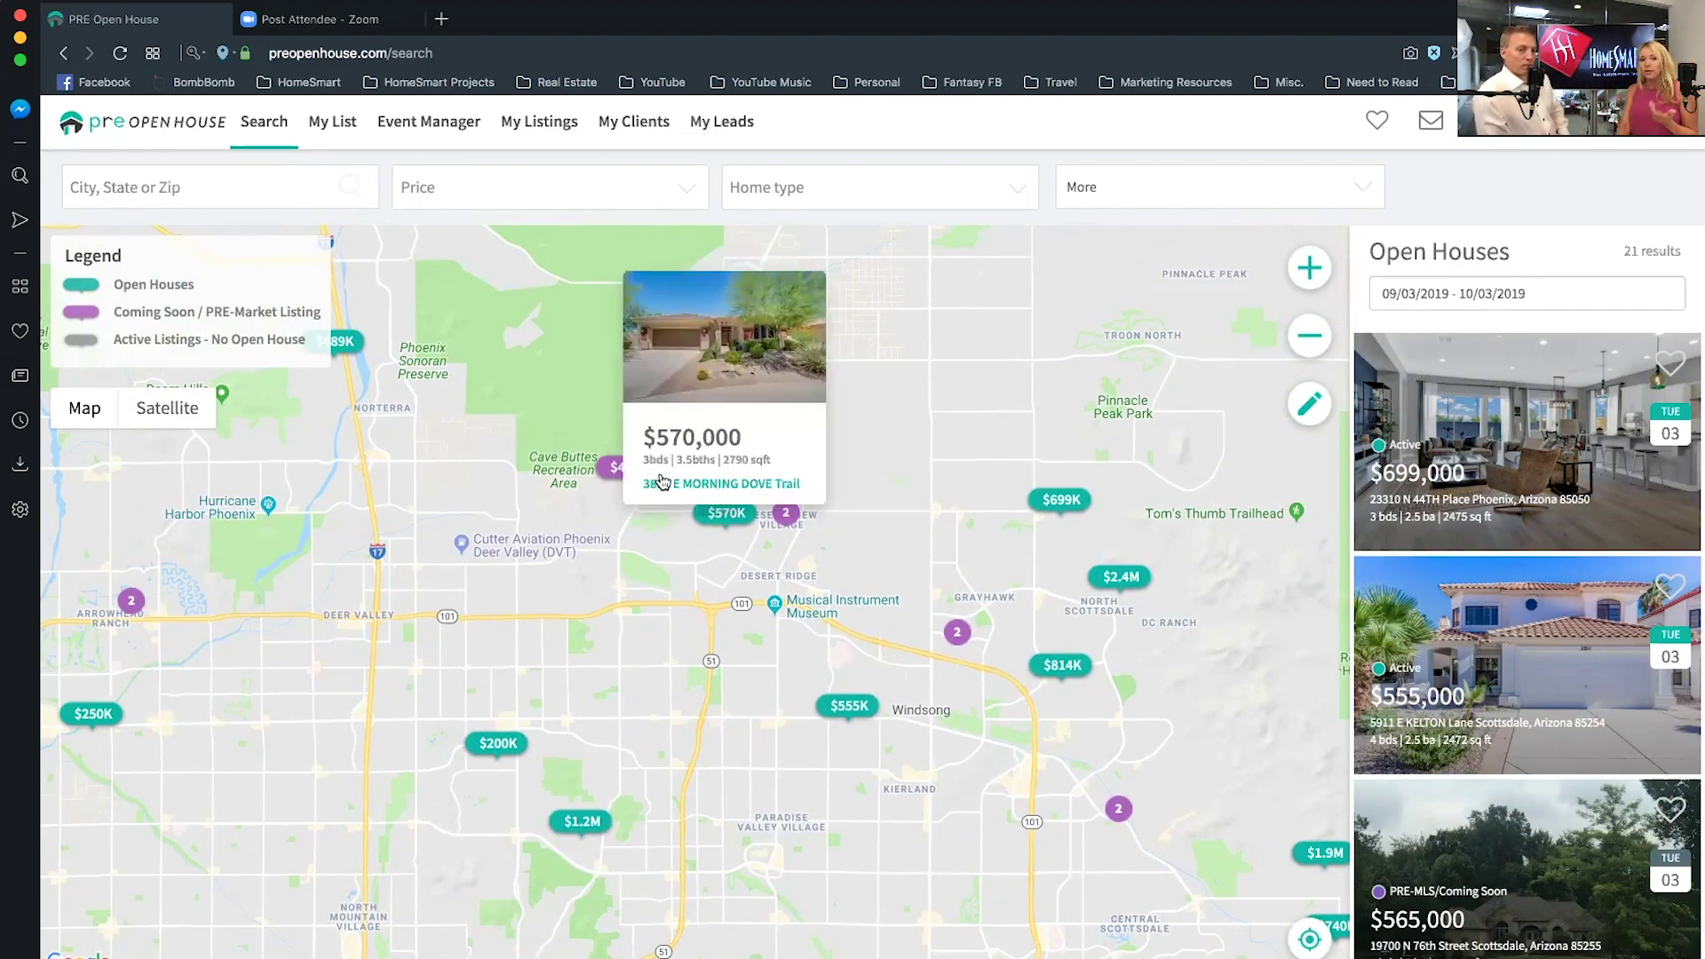
left_click(596, 469)
left_click(609, 442)
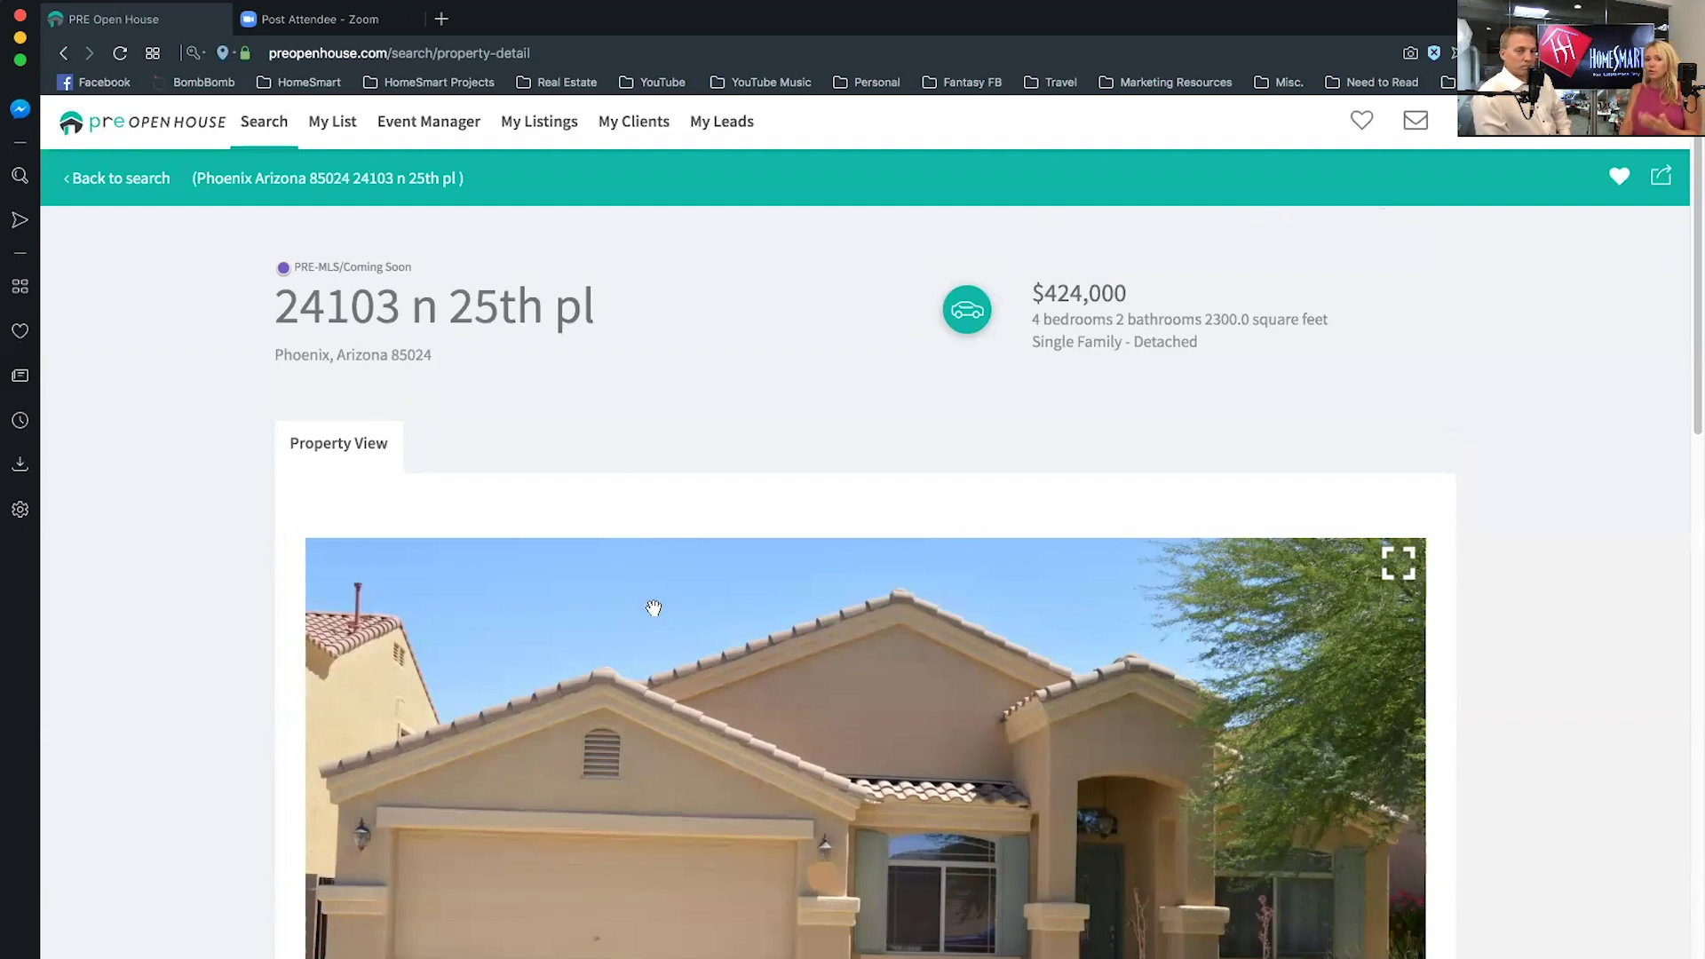
View the details of the listing's Saturday 07 open house, close them and return to the search map
scroll(1065, 706, "down", 4)
scroll(1065, 706, "down", 4)
scroll(1062, 715, "down", 1)
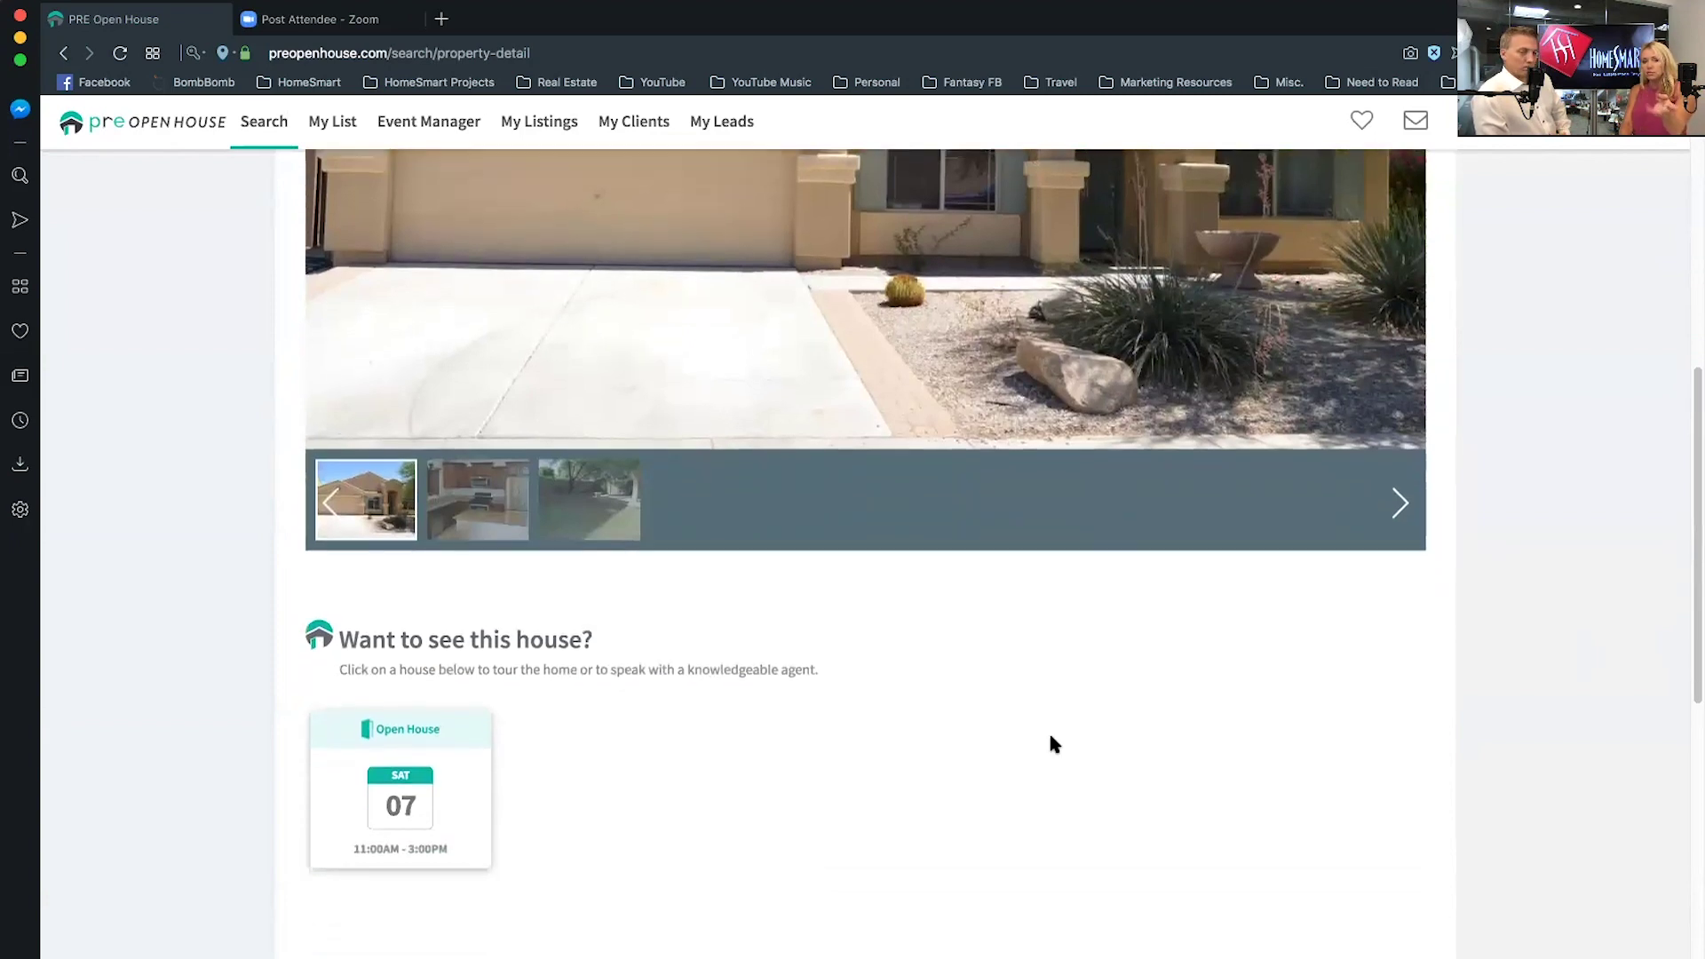
left_click(430, 841)
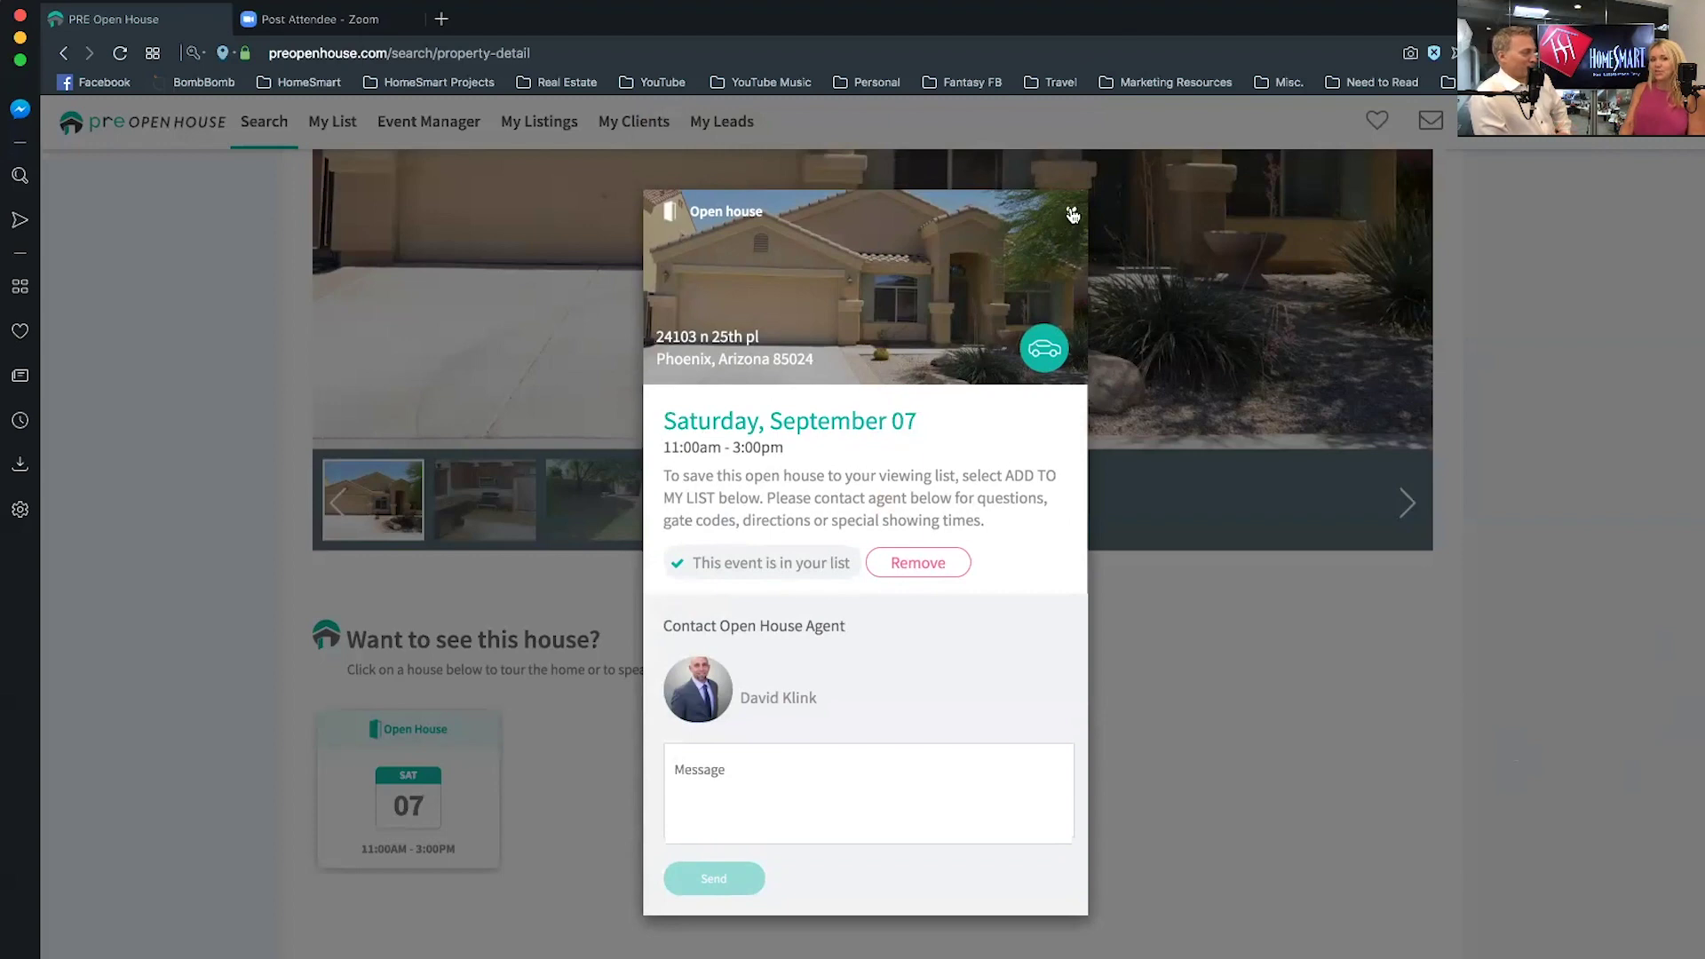
left_click(1071, 212)
scroll(1037, 793, "up", 7)
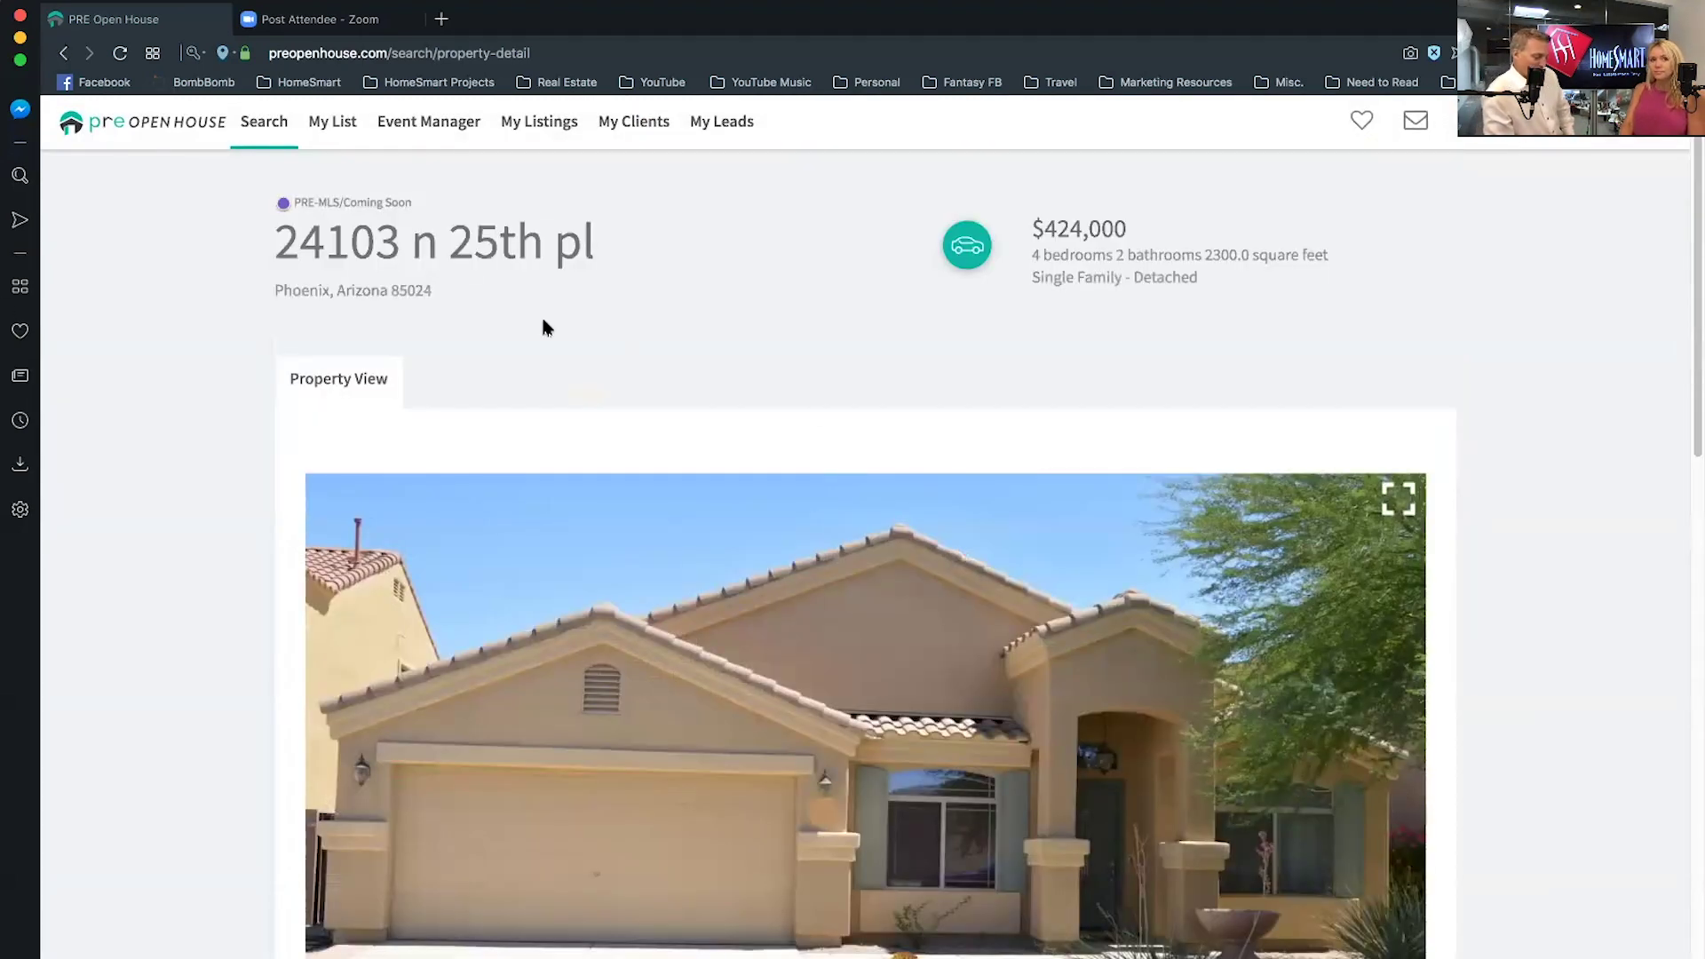
left_click(64, 55)
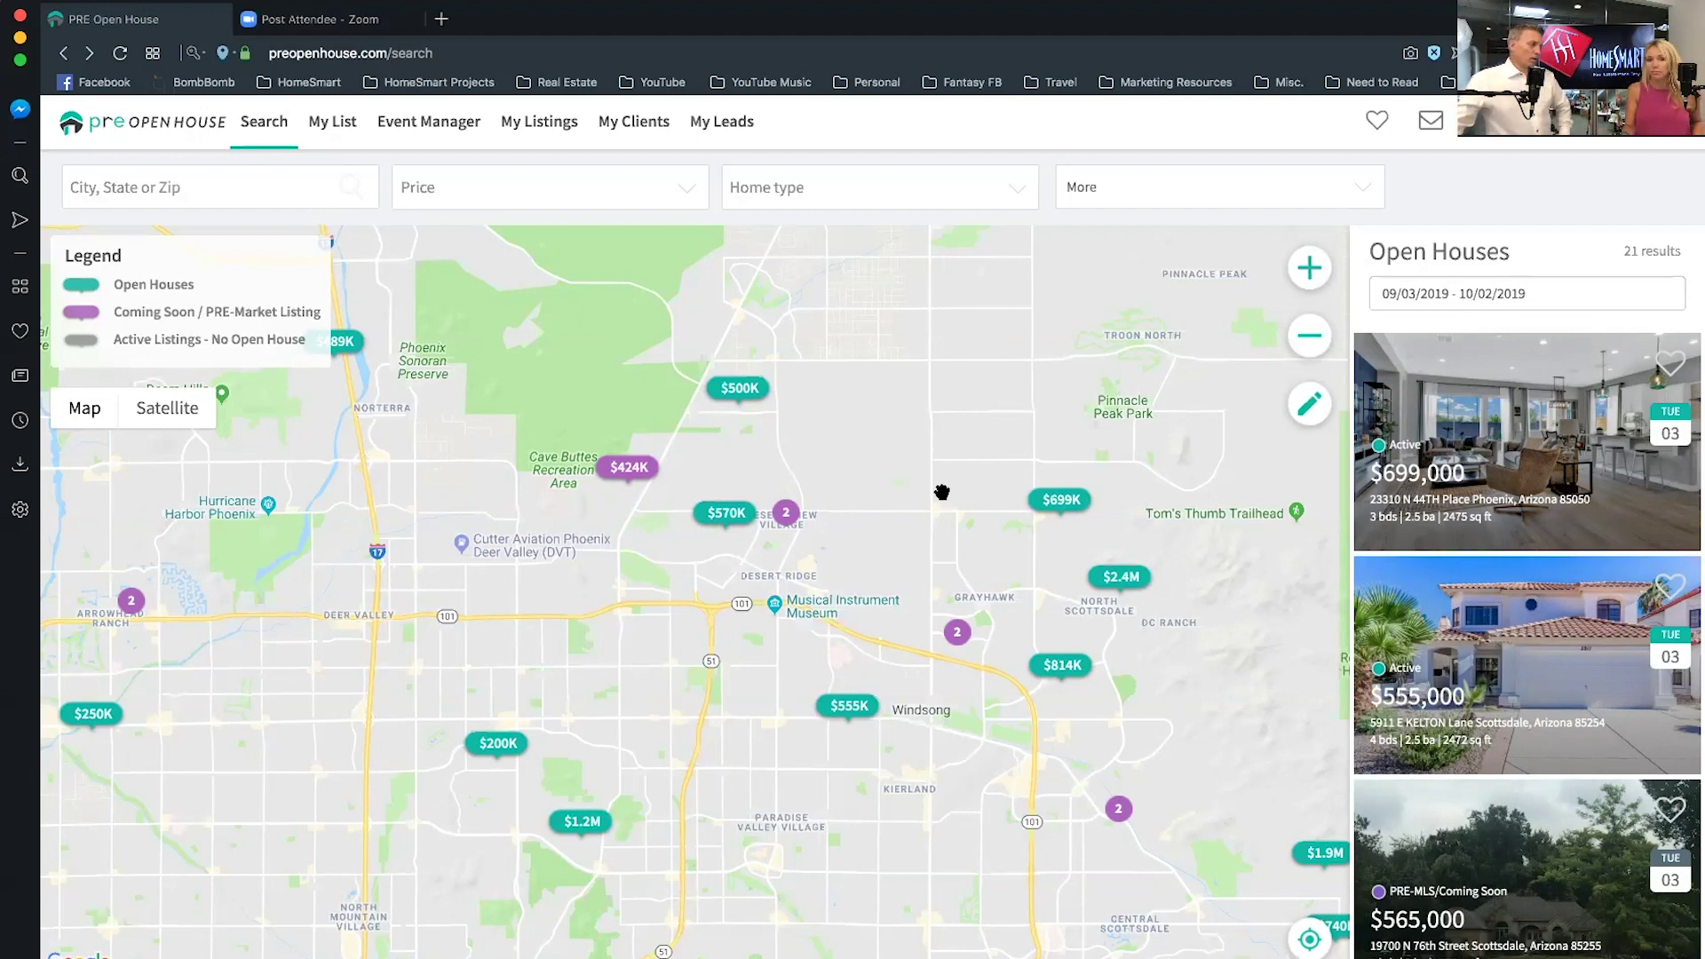
Review the new open house form for the $374,900 property in My Listings, including the agent assignment options, and cancel it
left_click(429, 129)
left_click(542, 120)
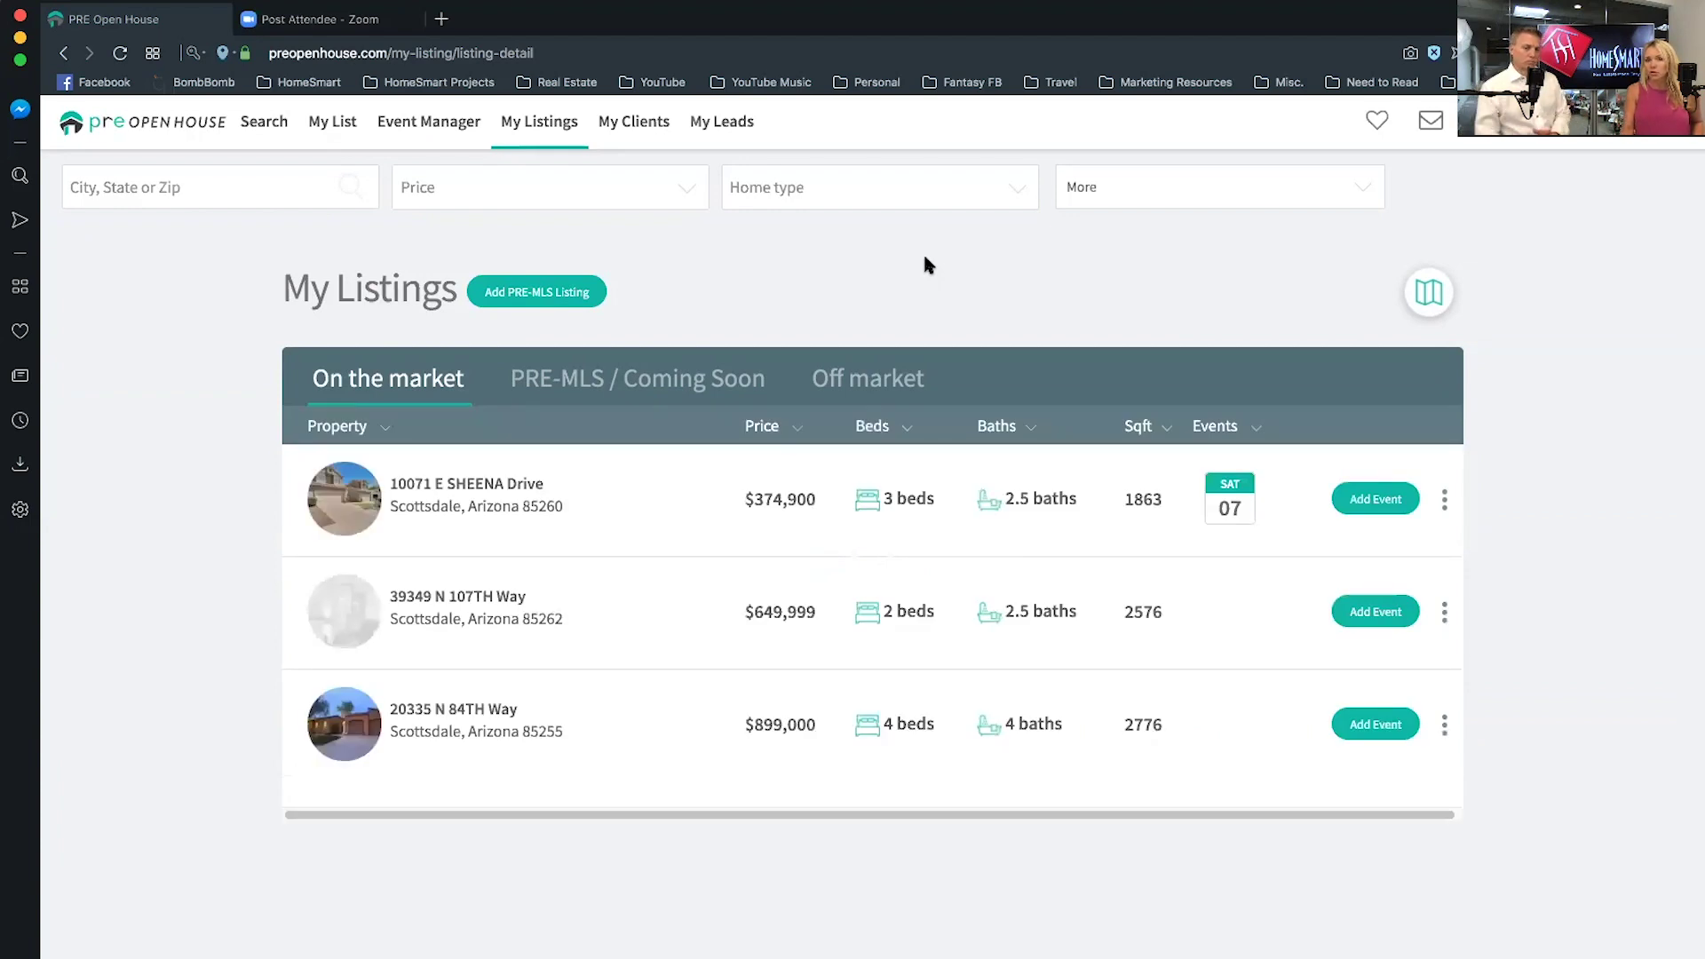
left_click(1366, 501)
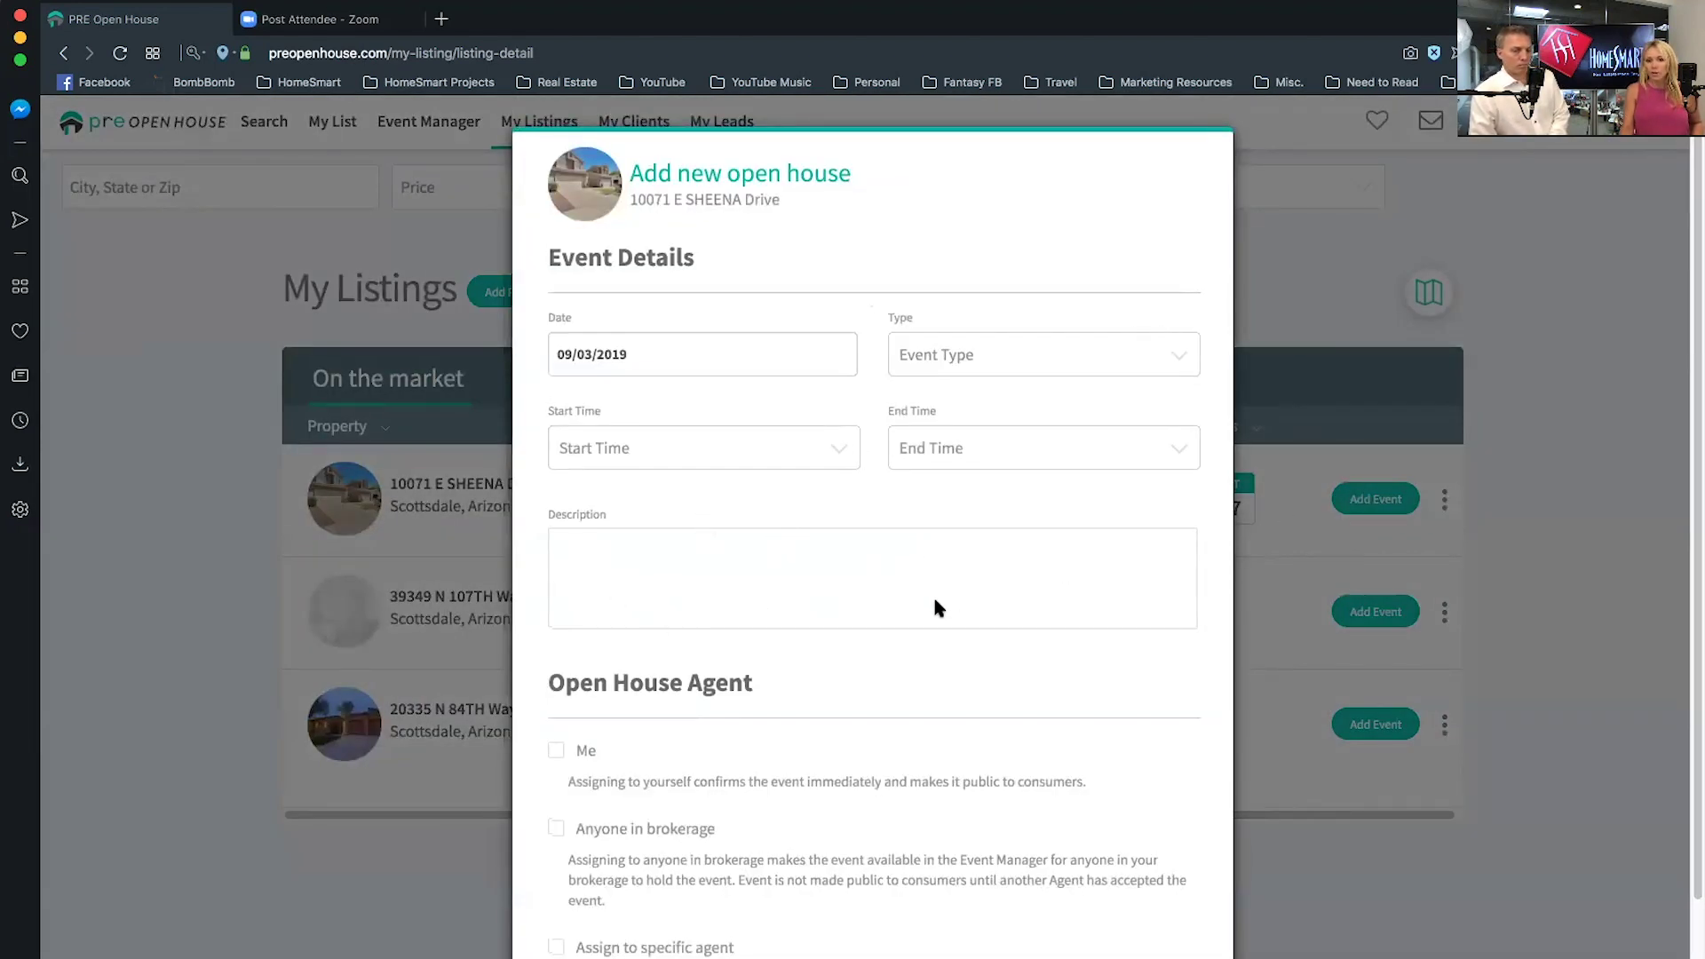
scroll(846, 638, "down", 1)
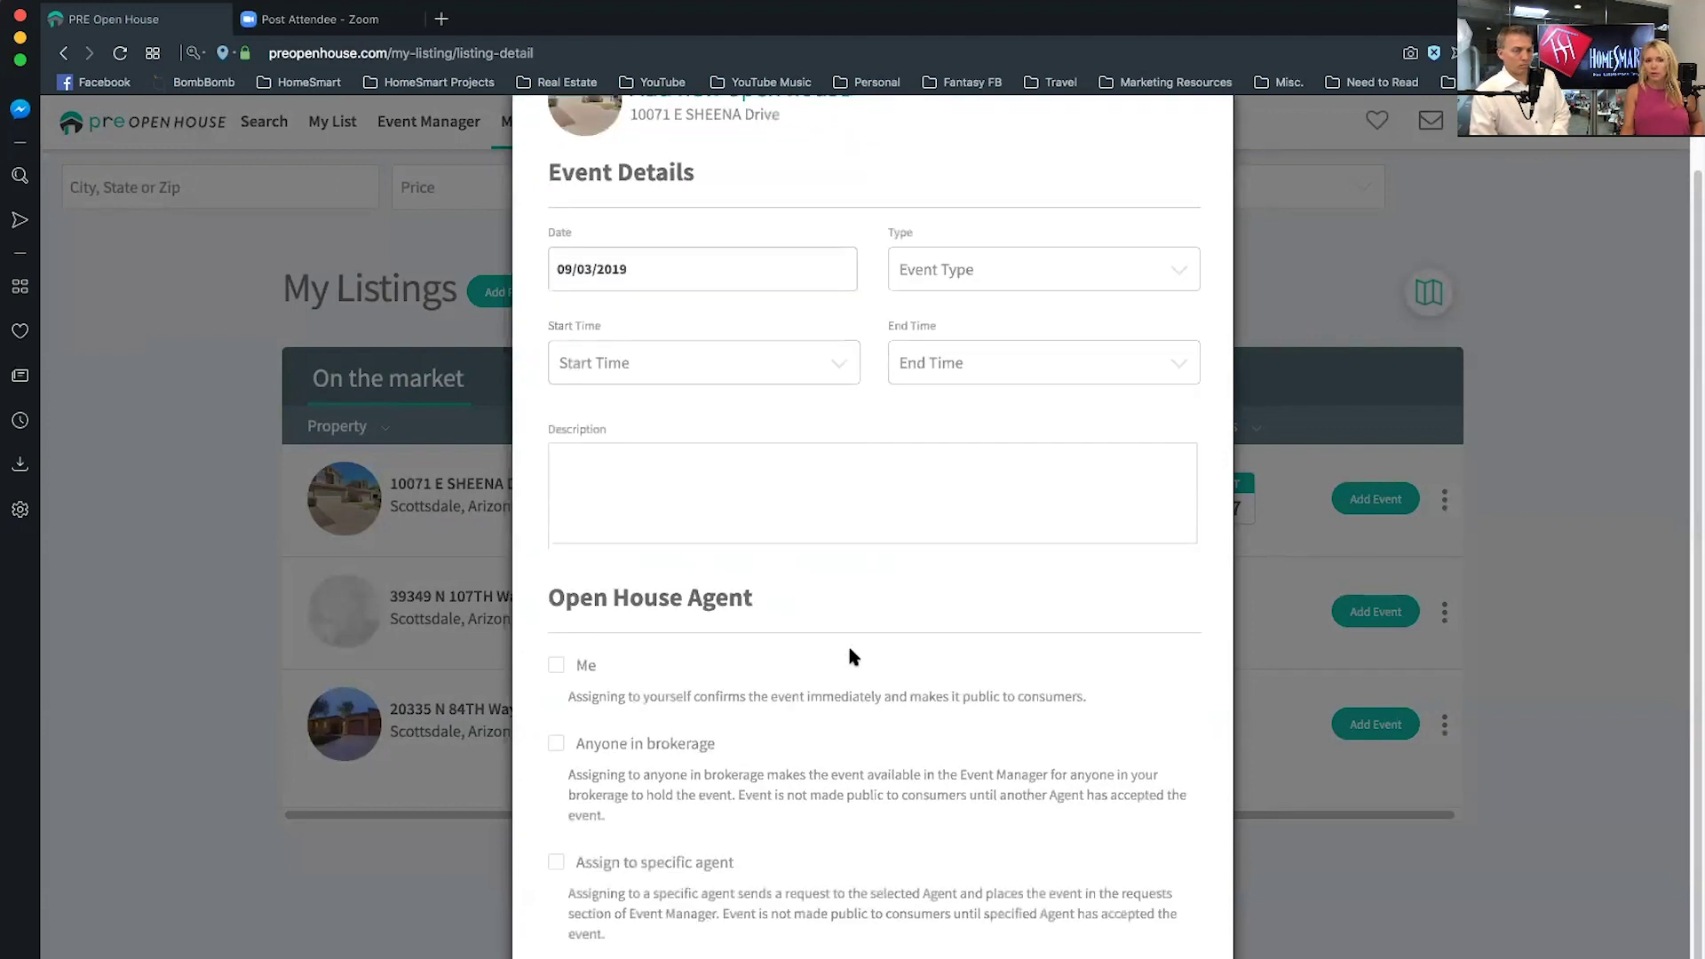
scroll(850, 656, "down", 1)
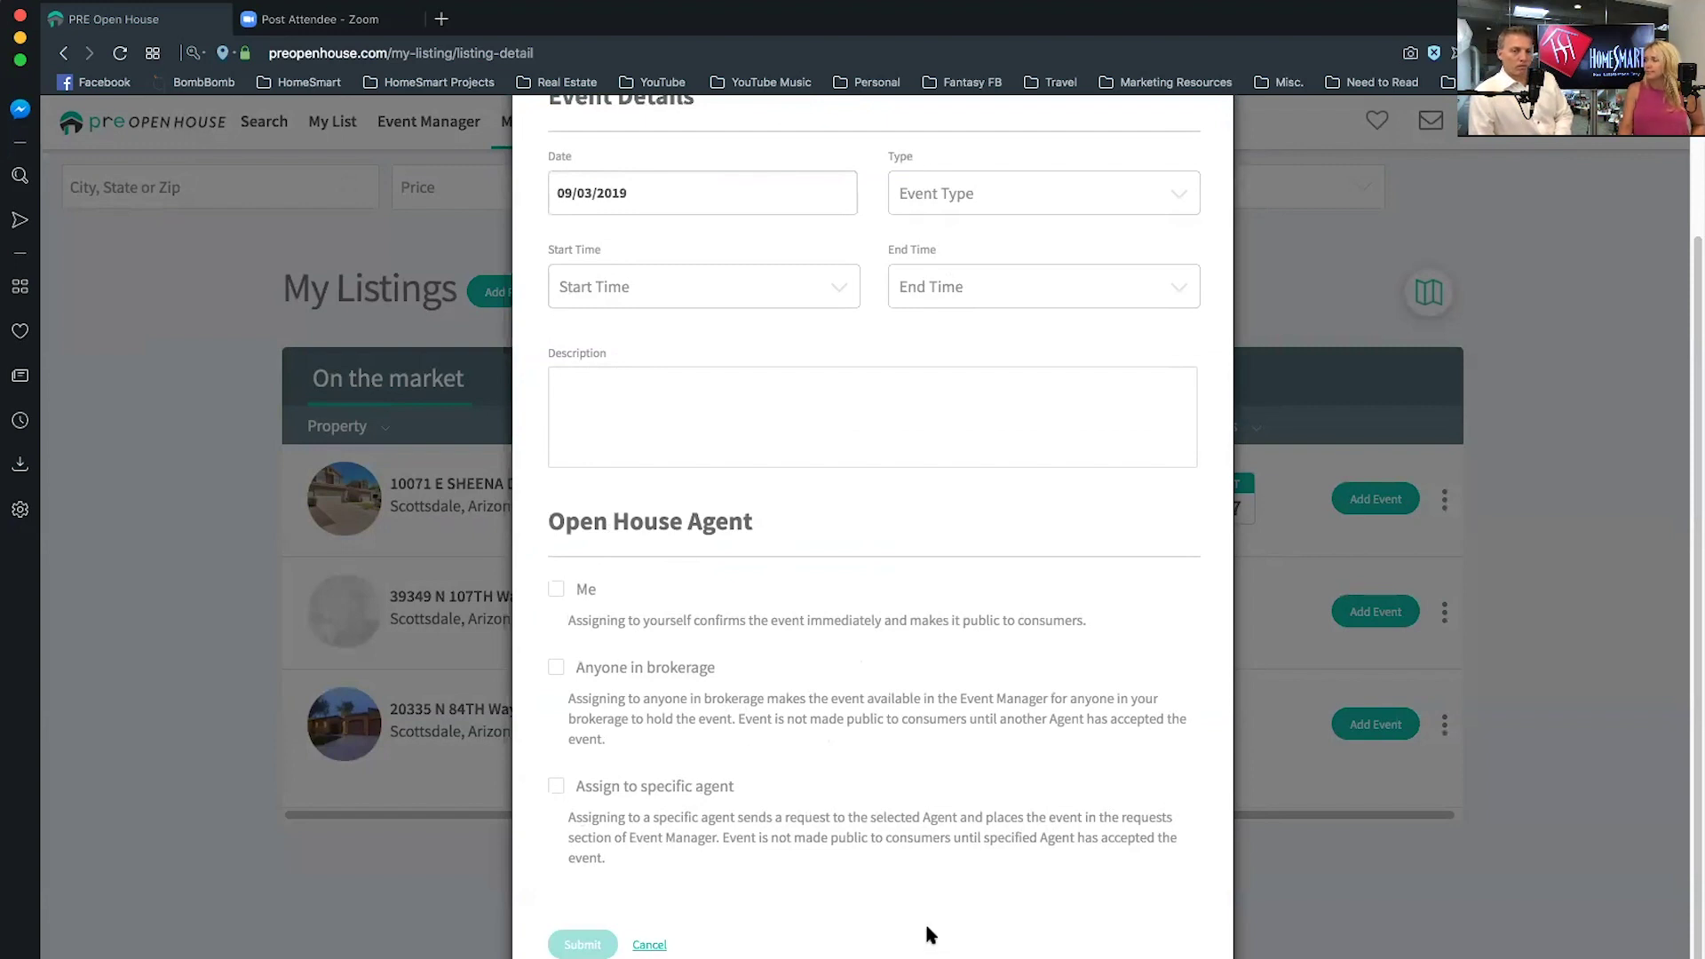
left_click(645, 945)
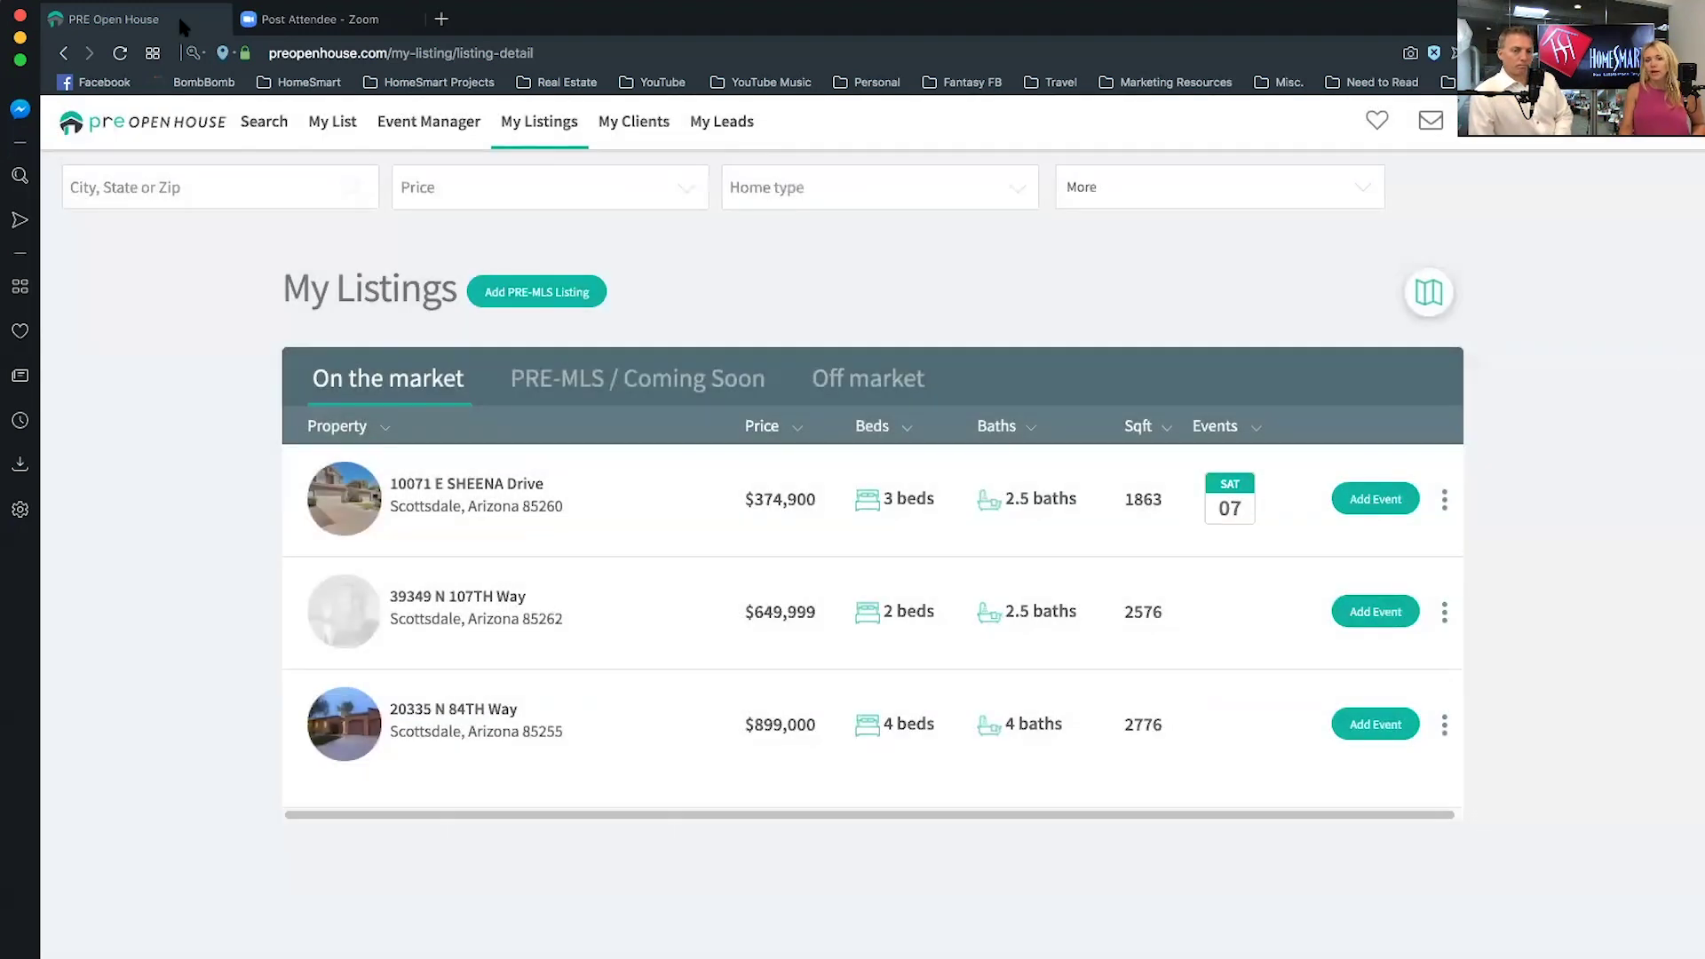
Look at the blank form for adding a PRE-MLS listing, and return to My Listings to view the PRE-MLS / Coming Soon properties
left_click(546, 293)
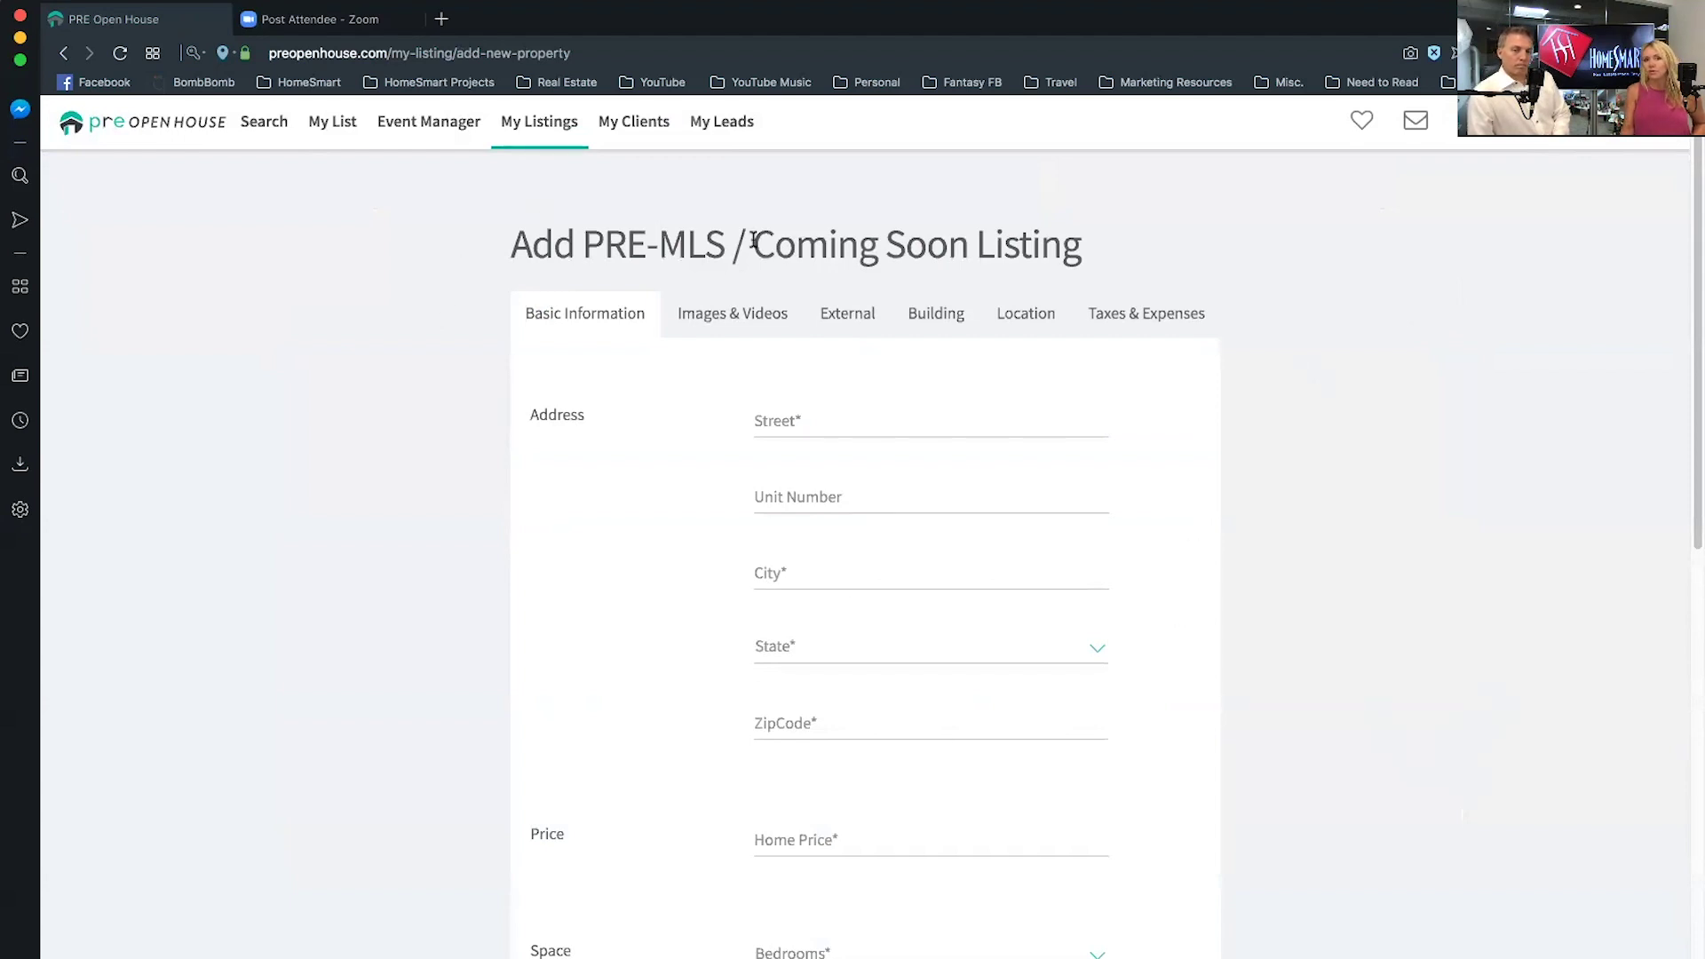
left_click(533, 128)
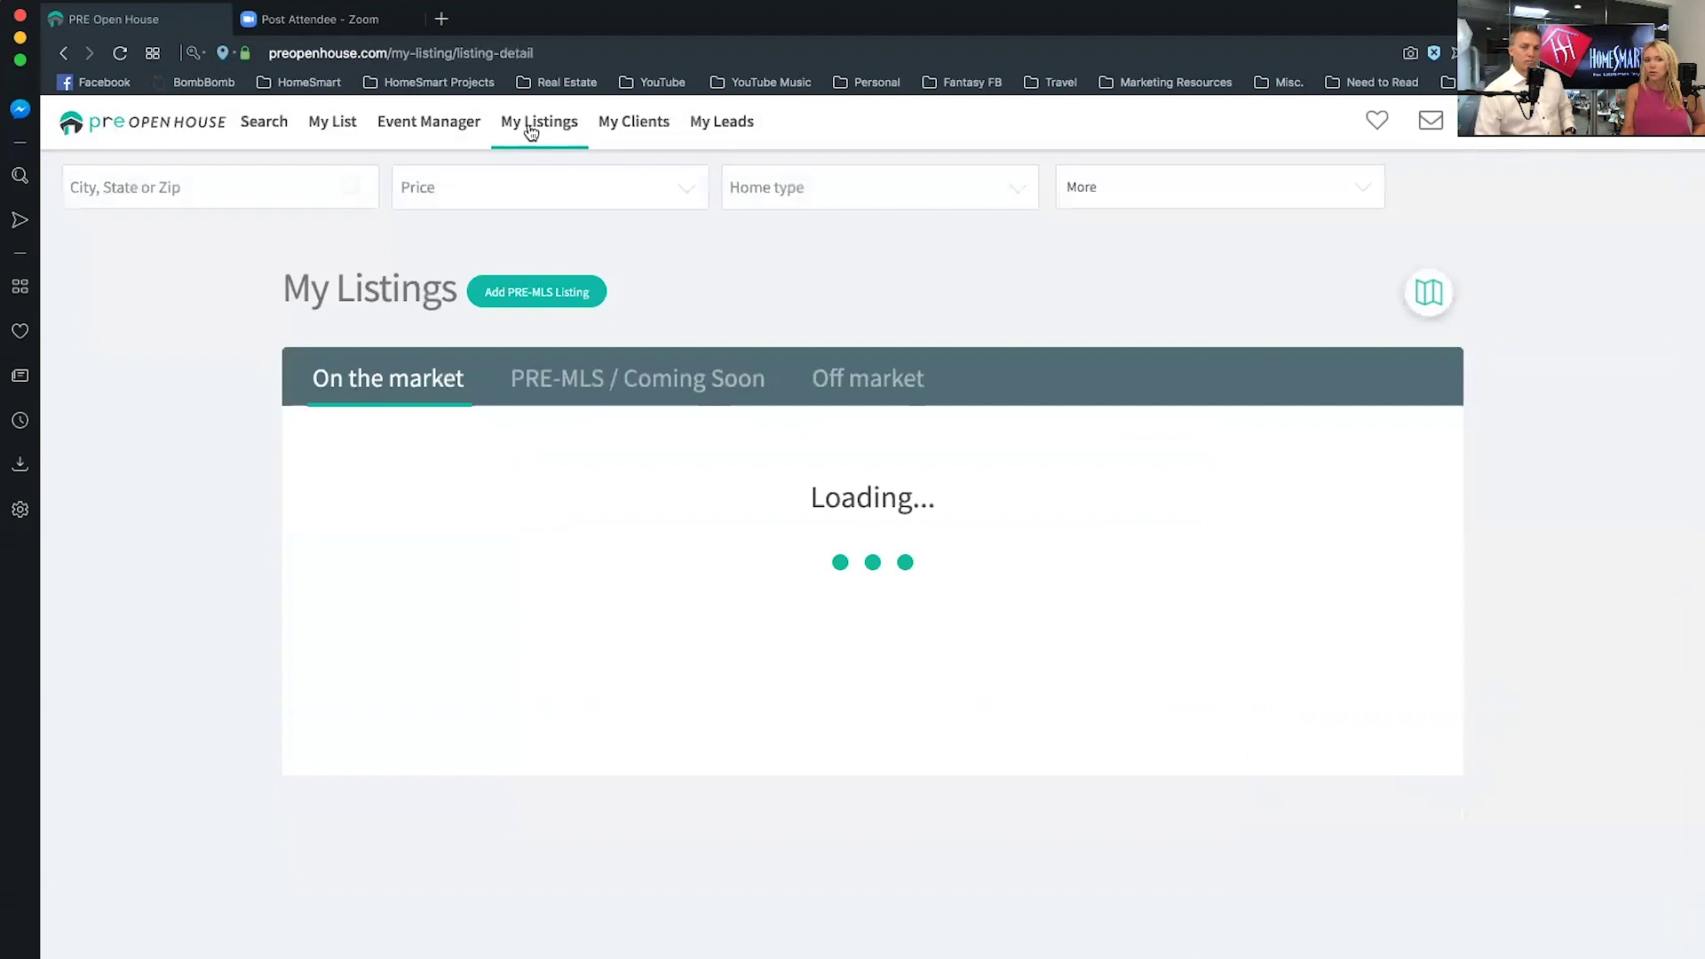
left_click(653, 389)
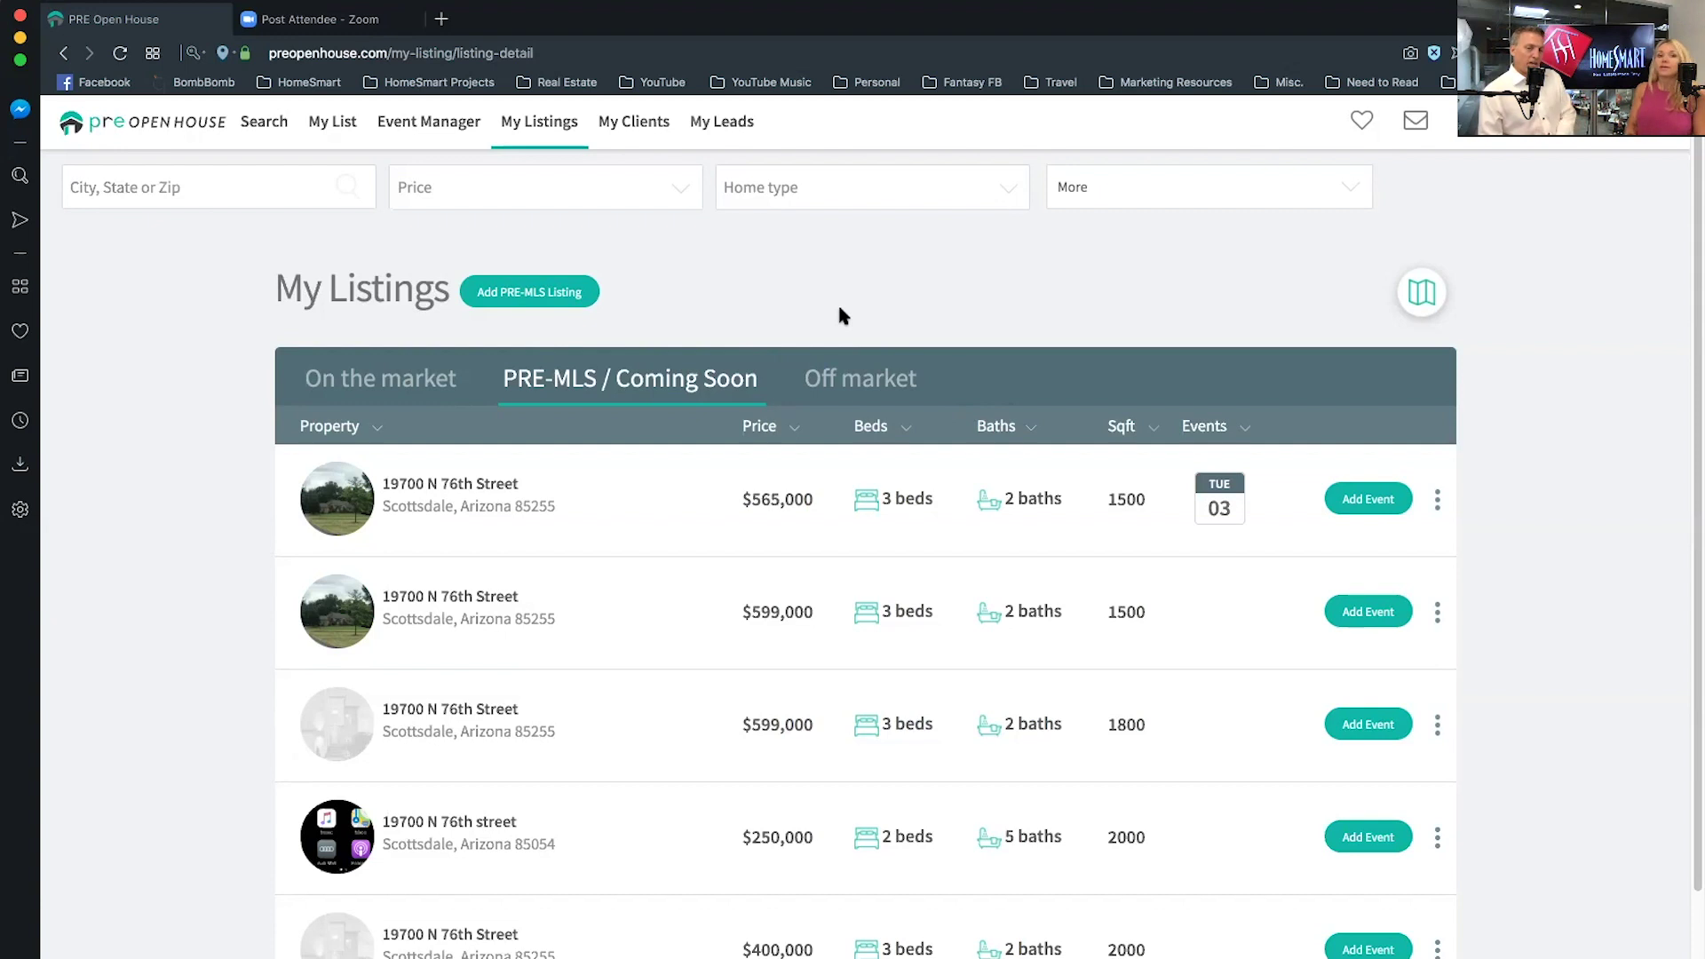
Find the $814K open house in North Scottsdale on the search map and open its property details
left_click(187, 129)
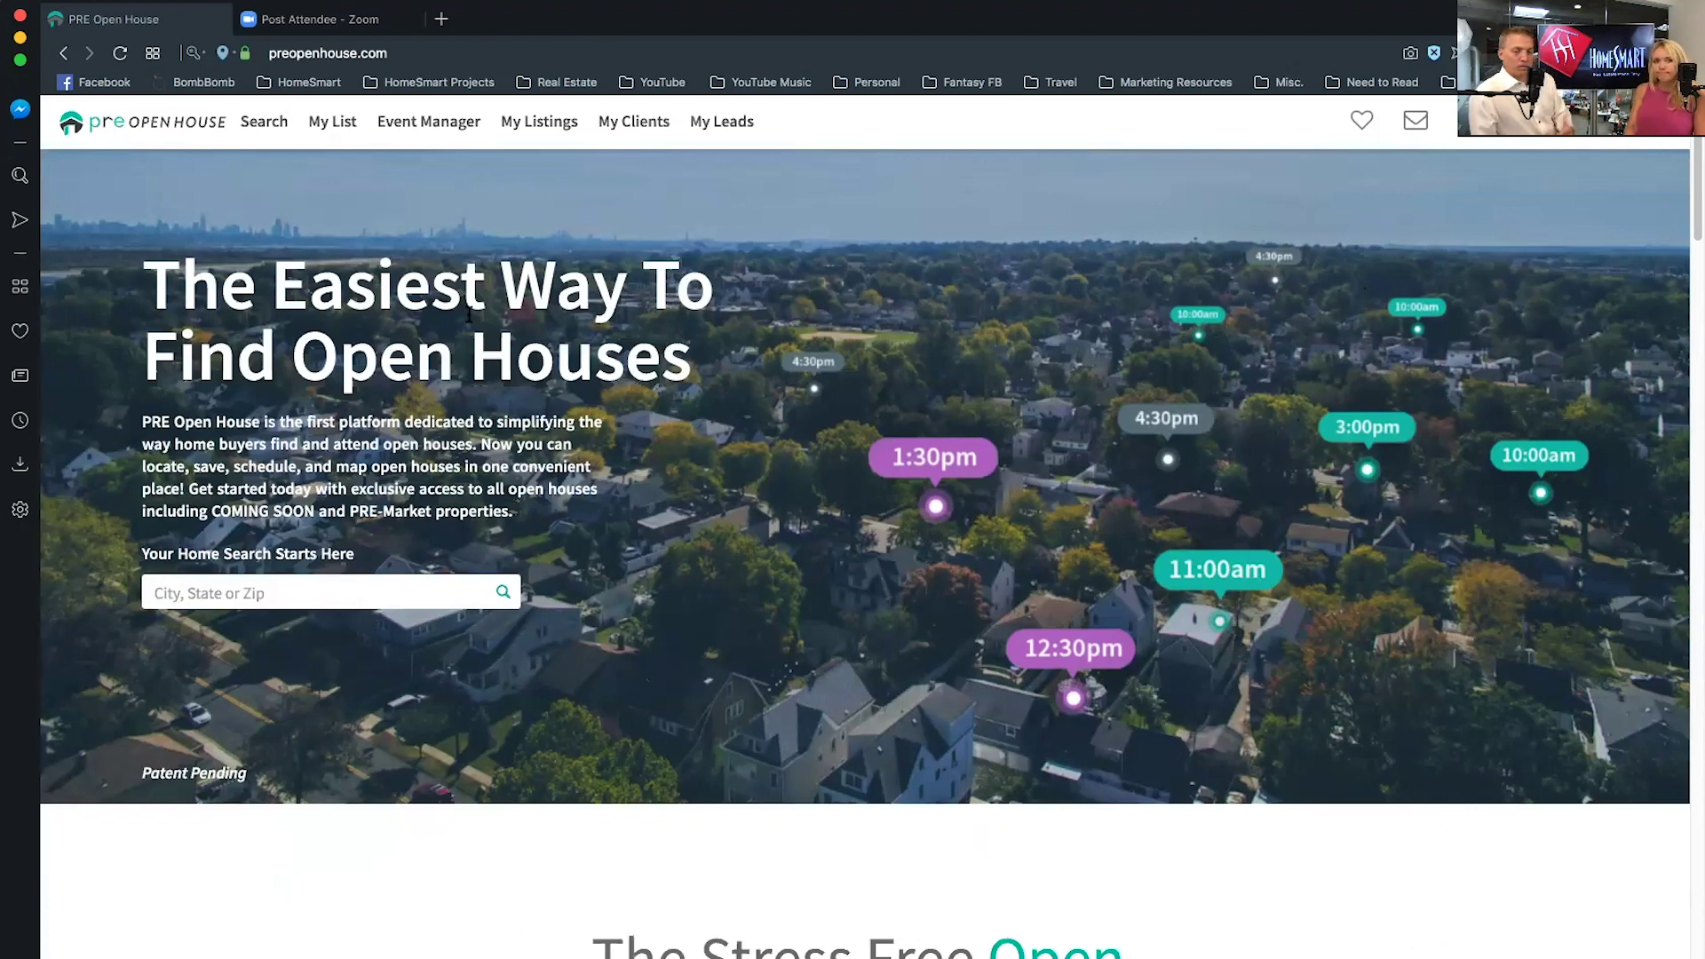
left_click(253, 125)
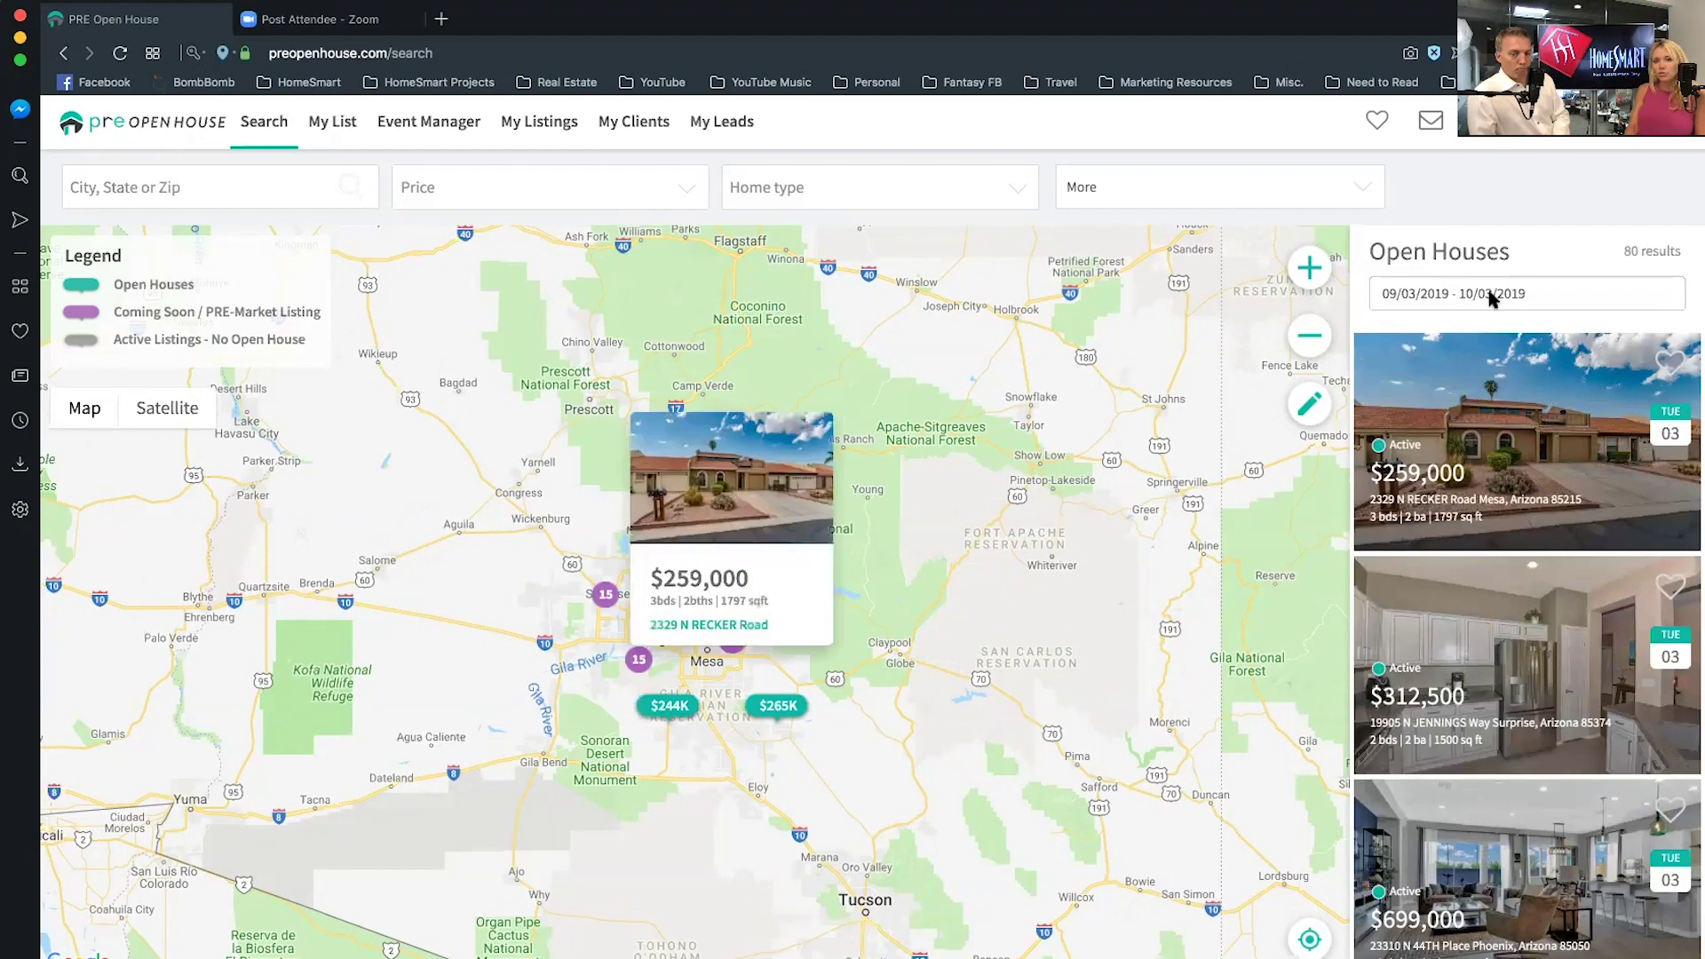
left_click(1309, 268)
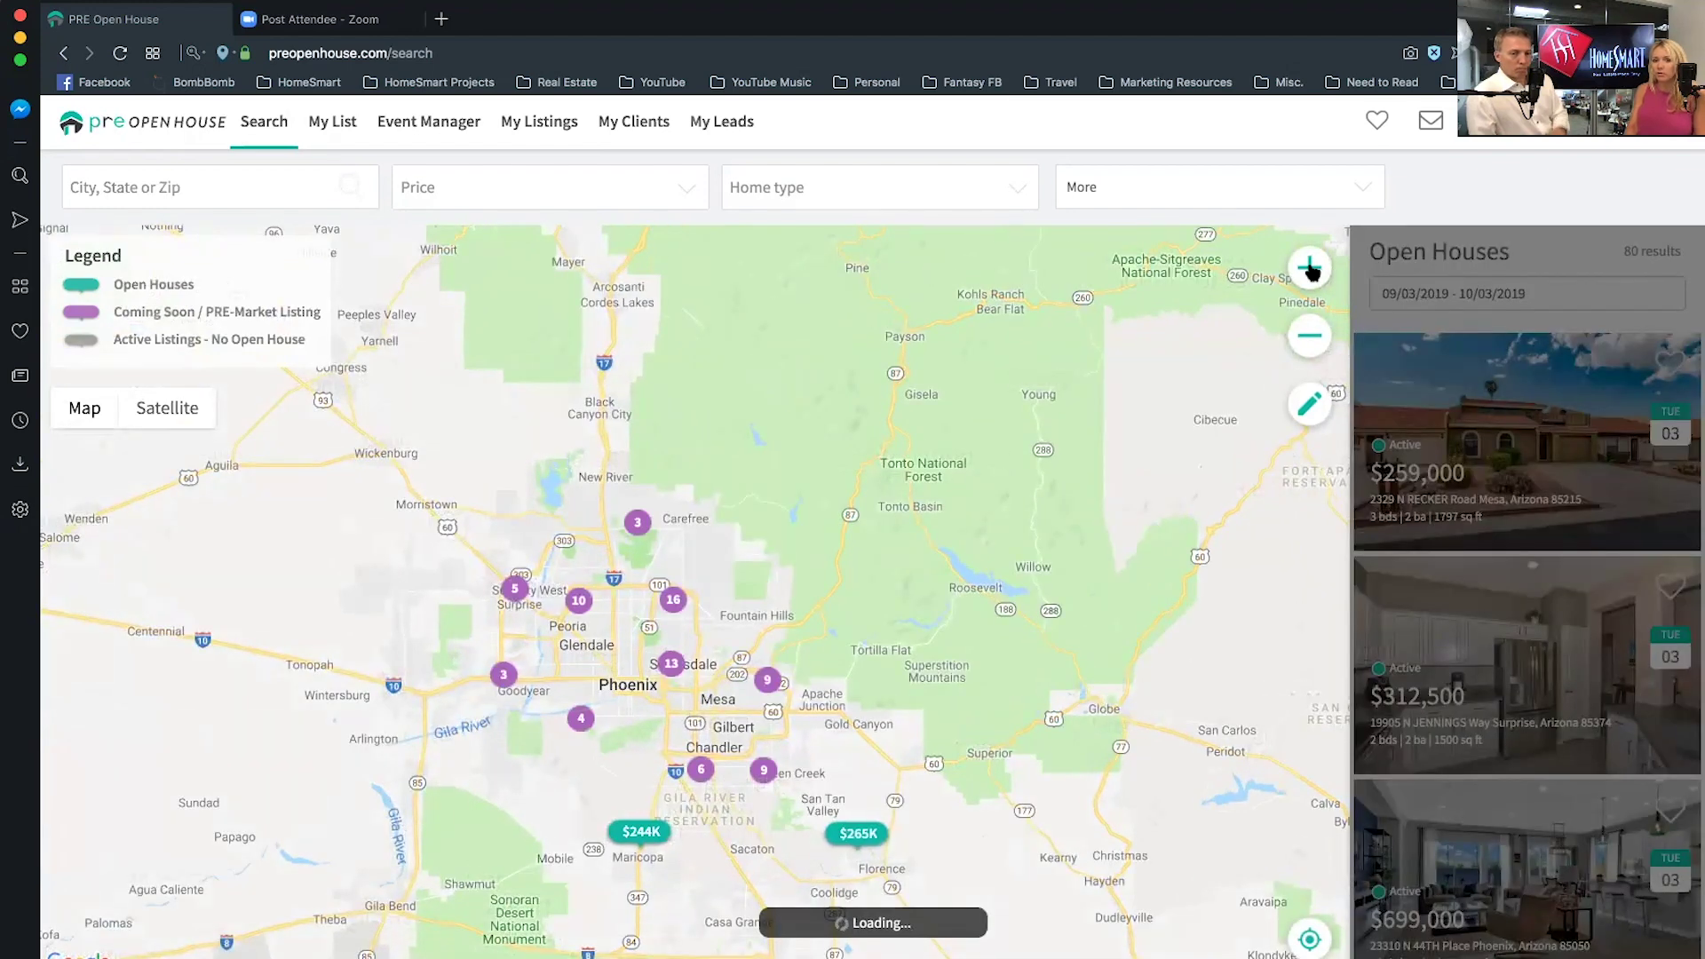
left_click(1309, 268)
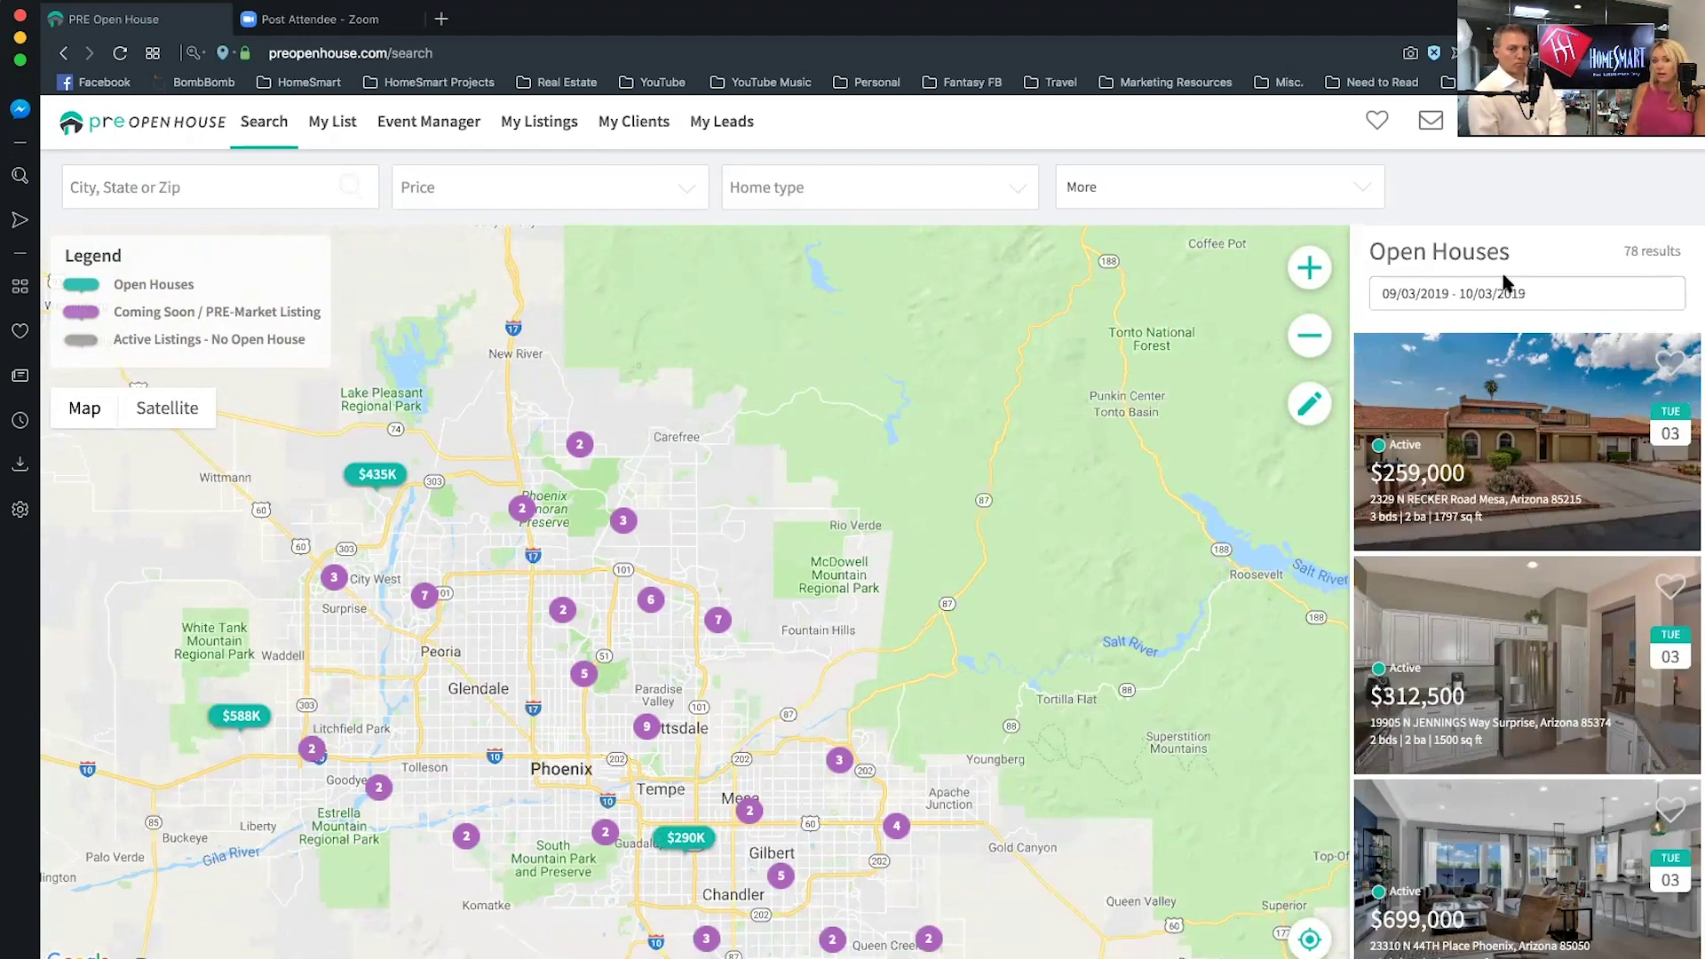
left_click(1303, 287)
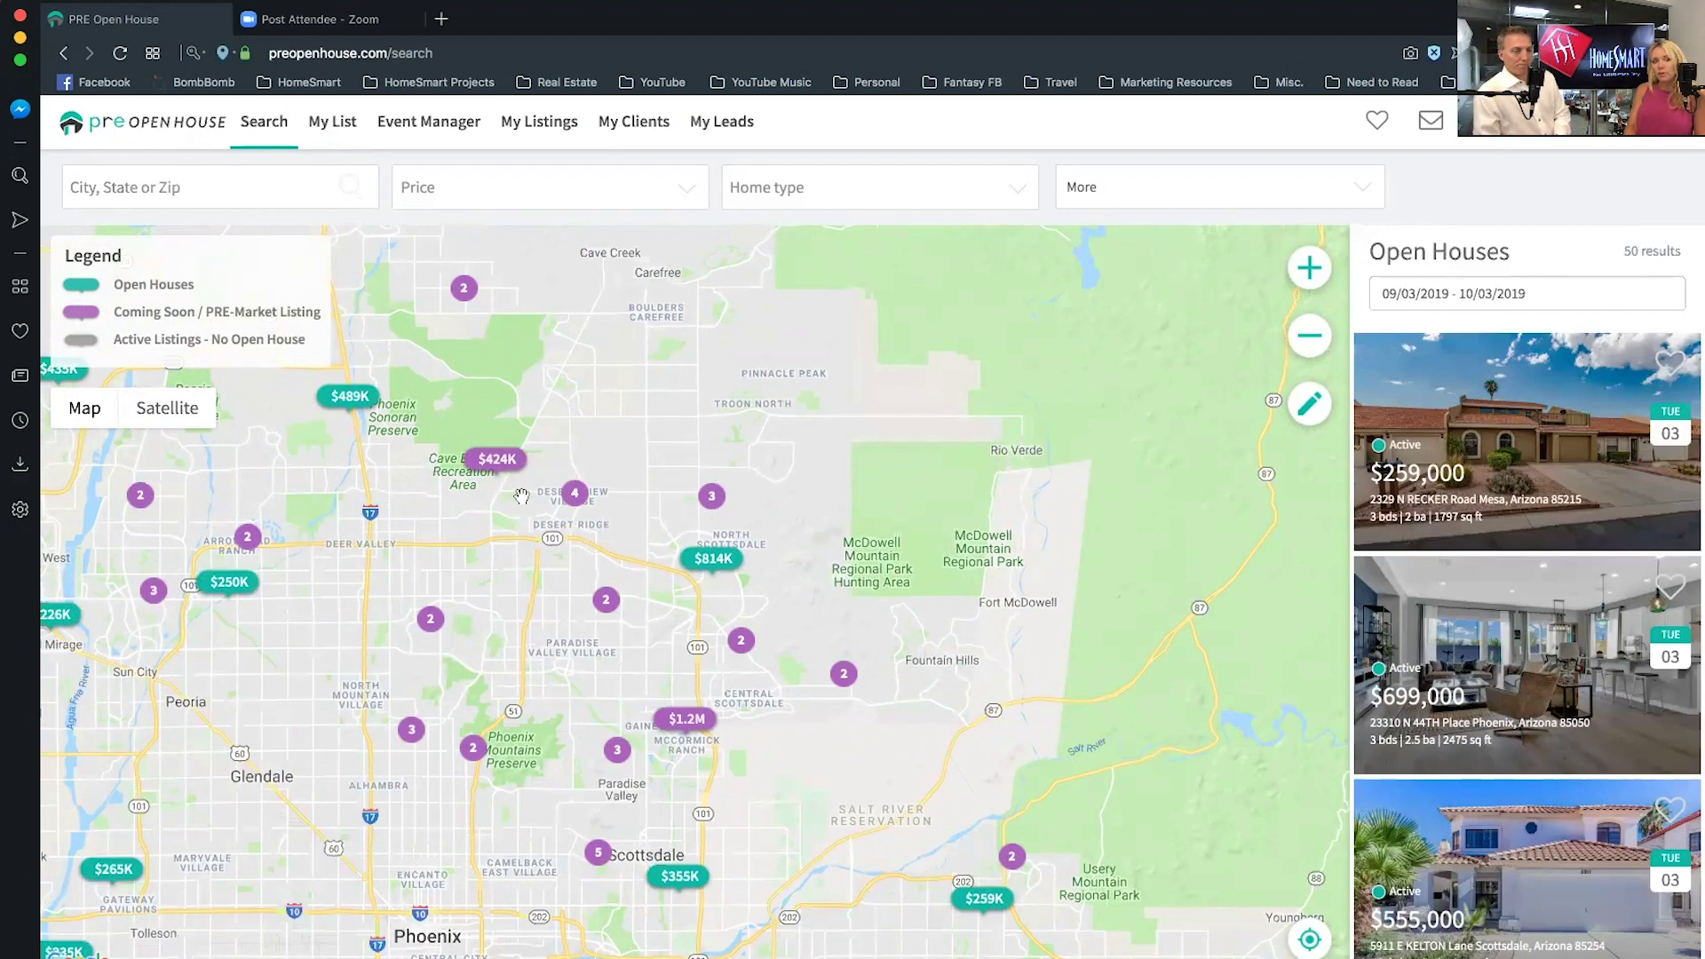
left_click(494, 463)
left_click(666, 530)
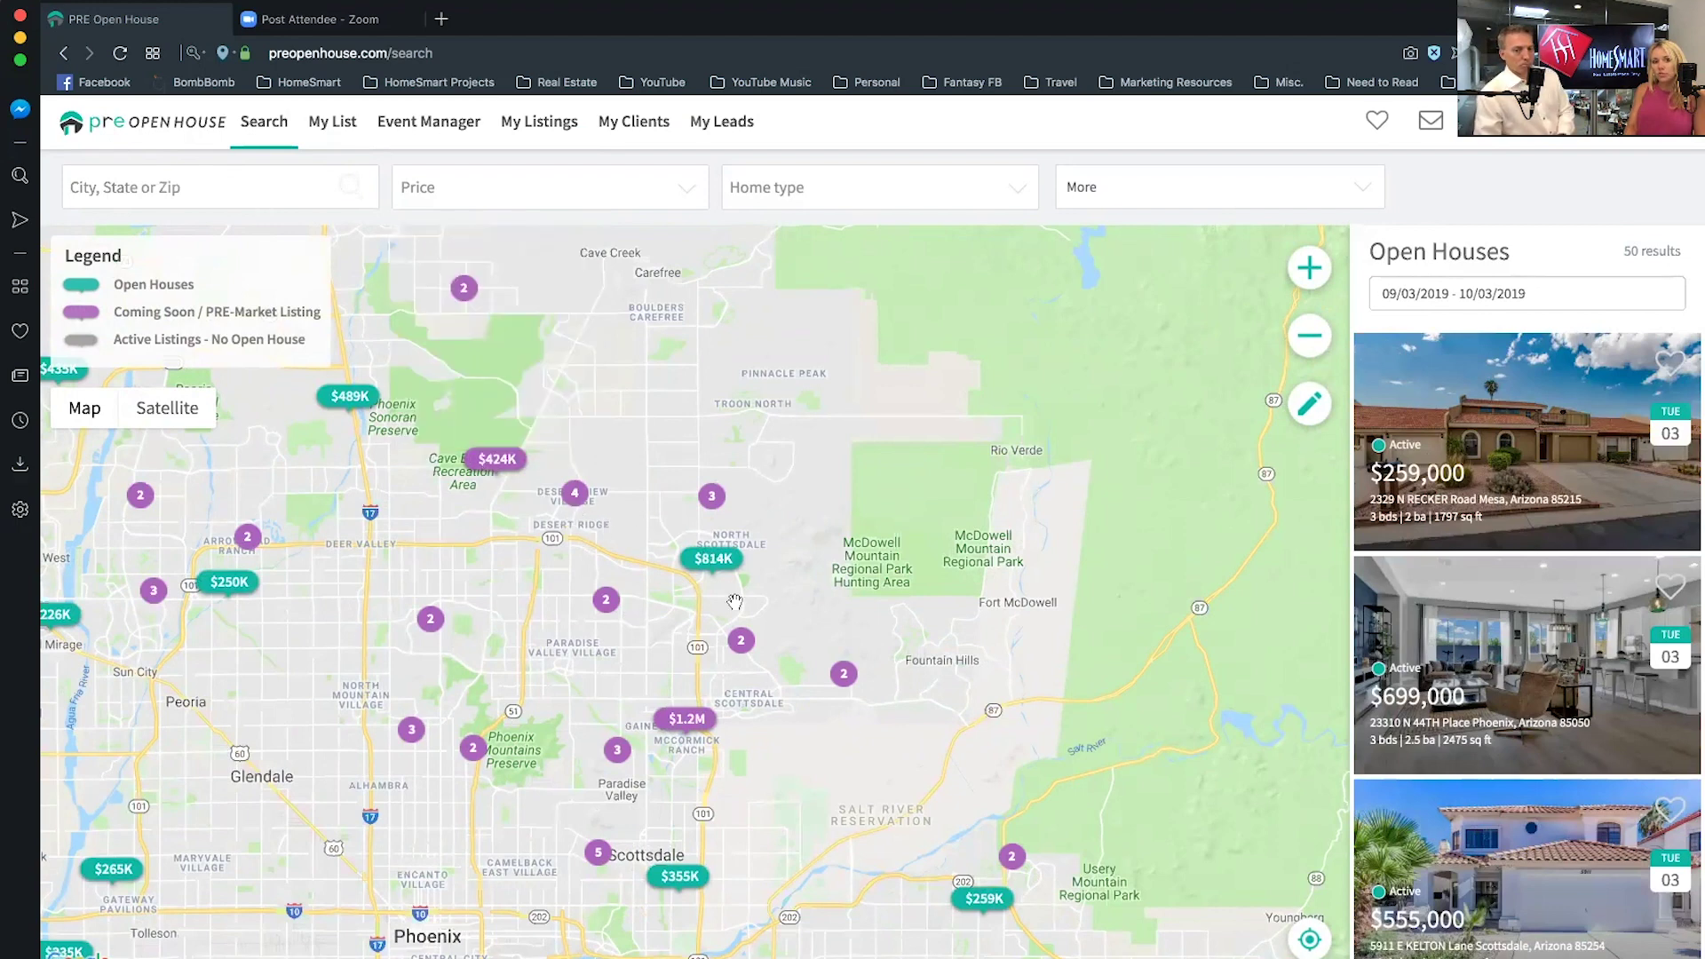
left_click(716, 565)
left_click(697, 528)
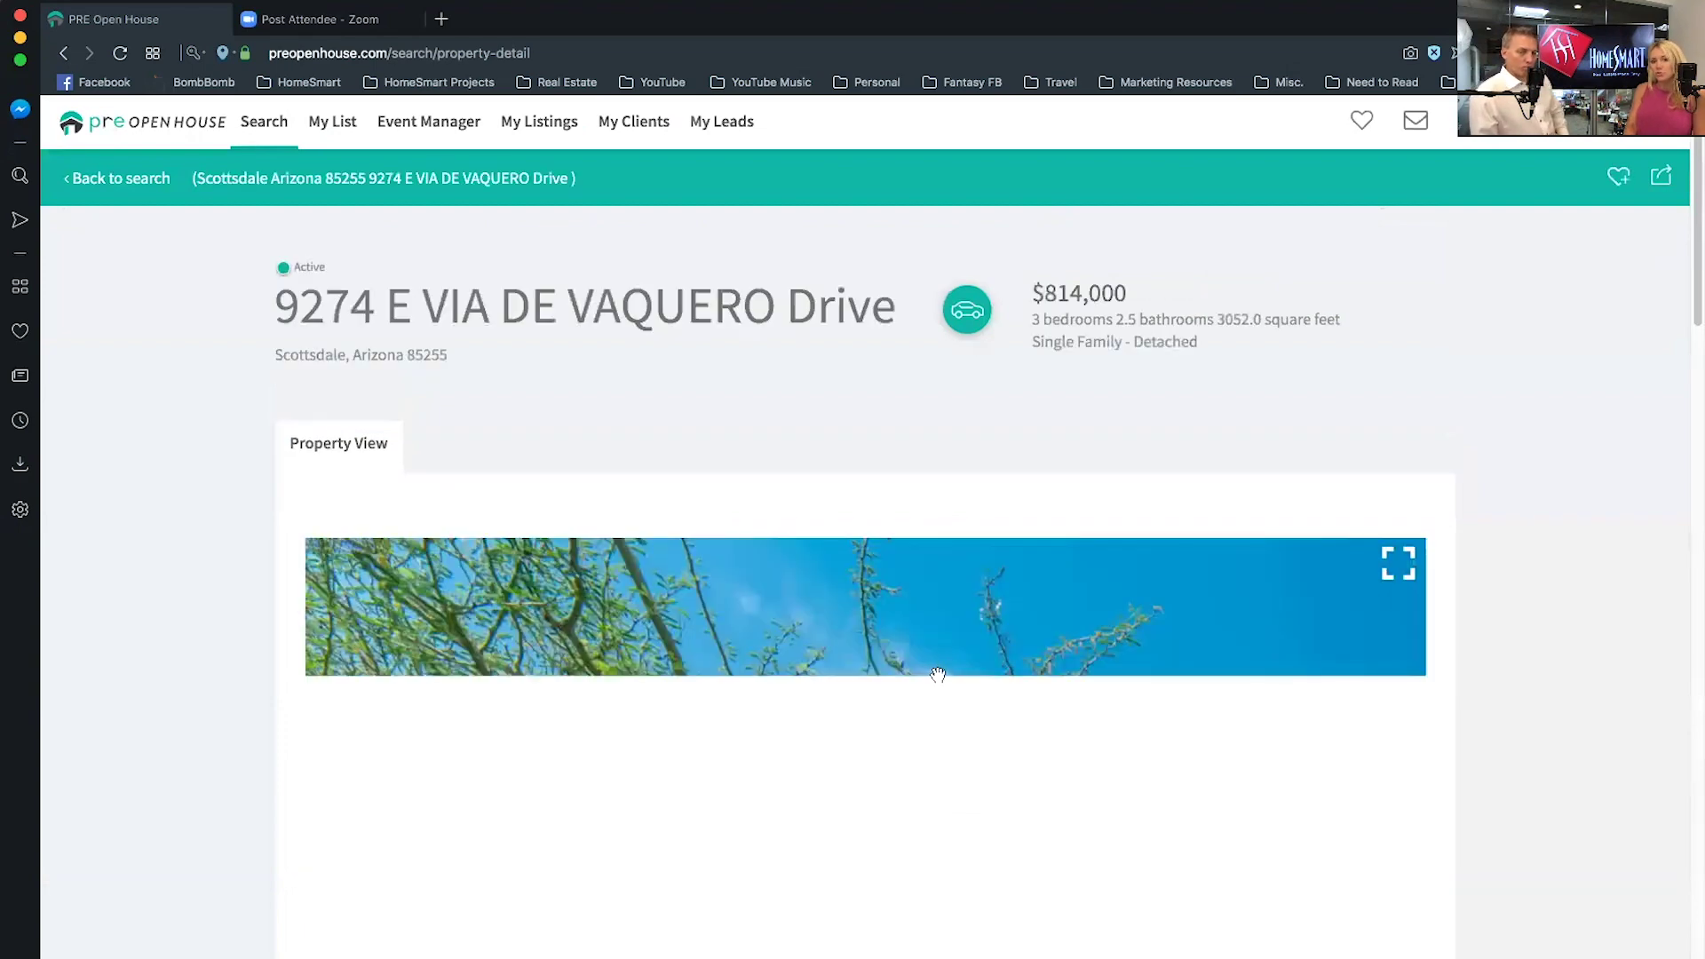
Add the $814K property's Sunday, September 15 open house to the viewing list and show the upcoming events in My List
scroll(936, 675, "down", 4)
scroll(928, 672, "down", 5)
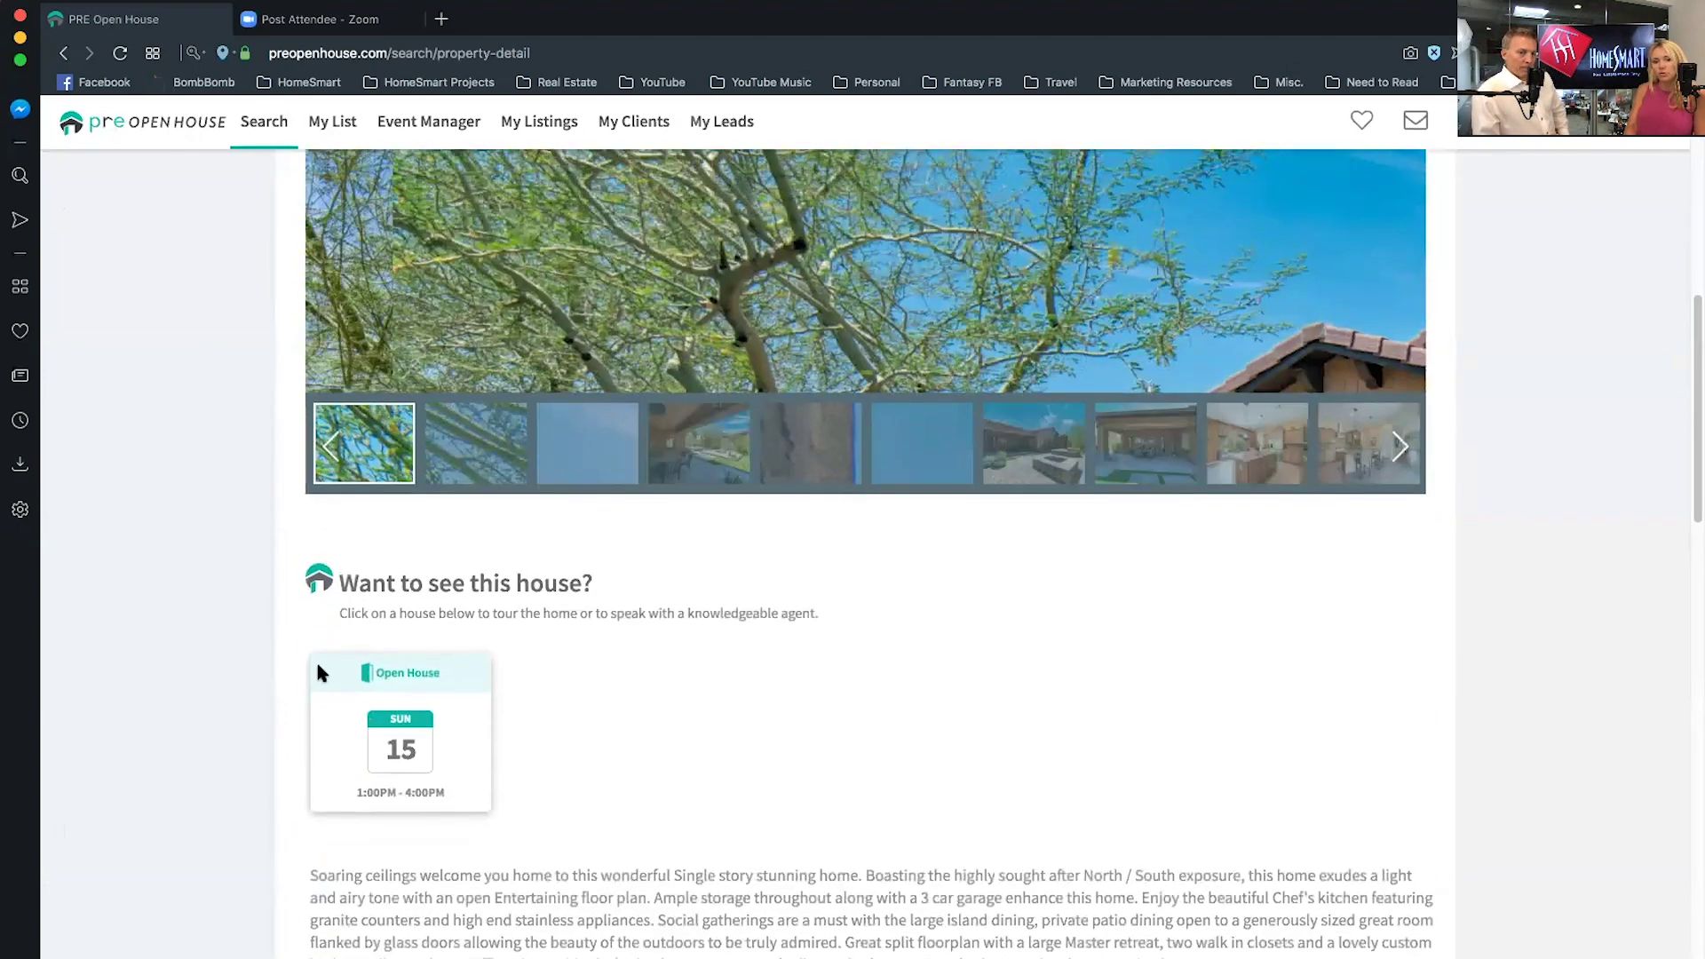
left_click(373, 746)
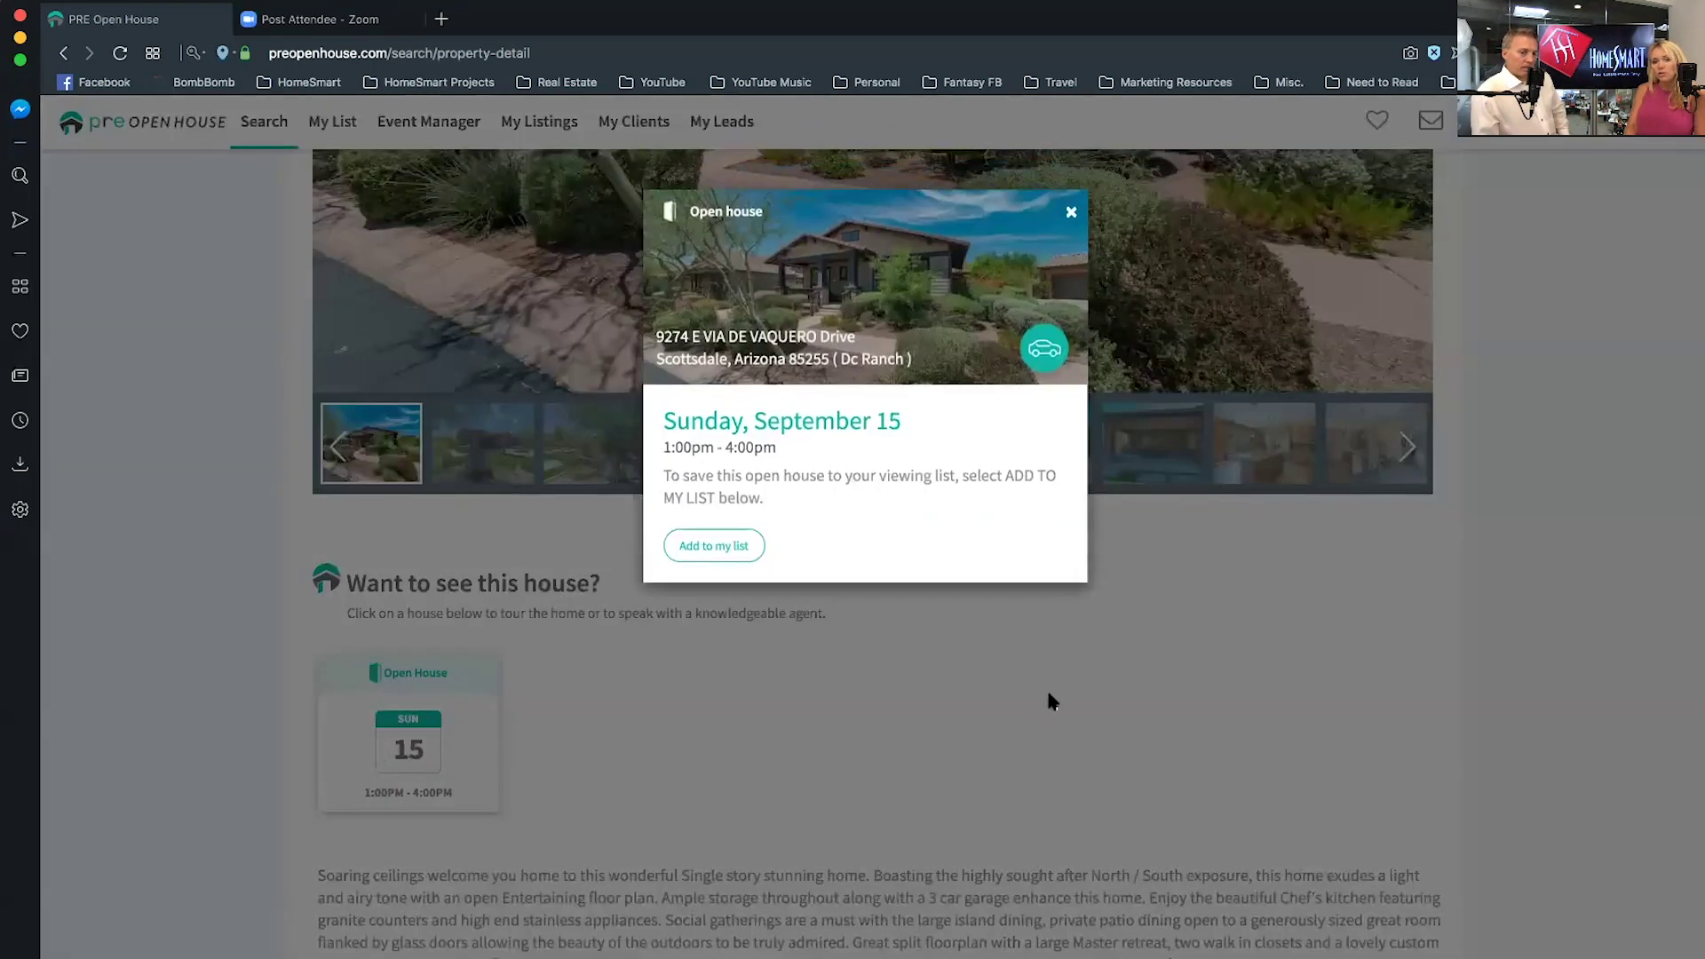
left_click(706, 548)
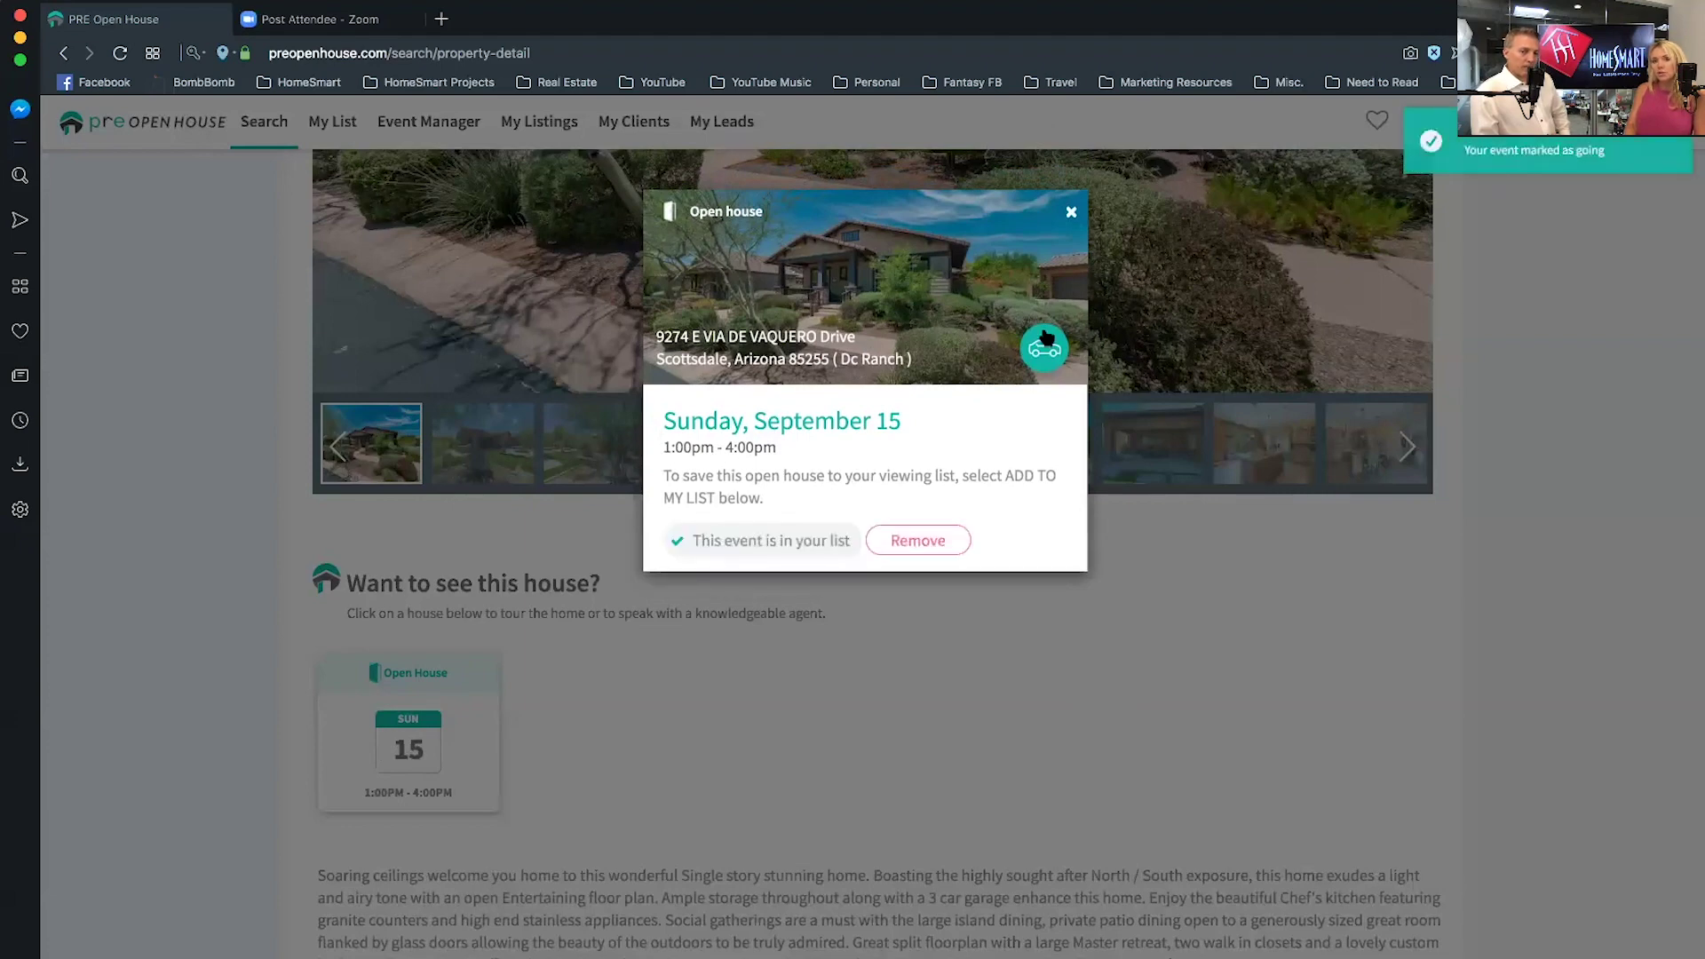
left_click(1071, 213)
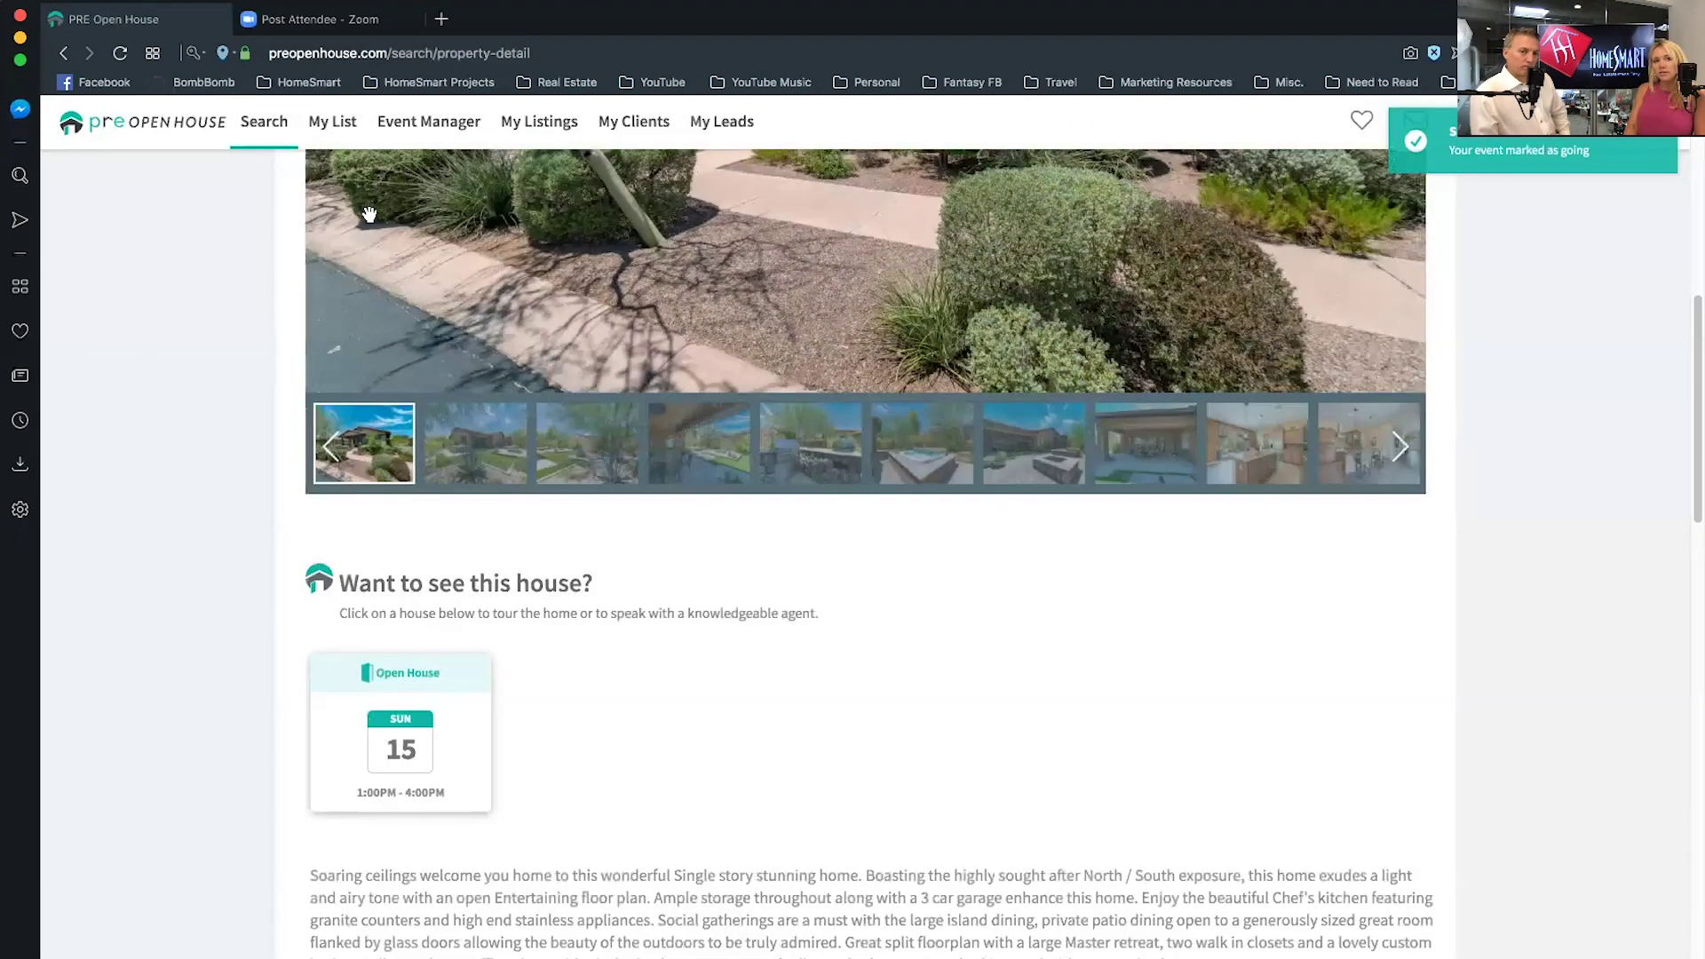
left_click(331, 132)
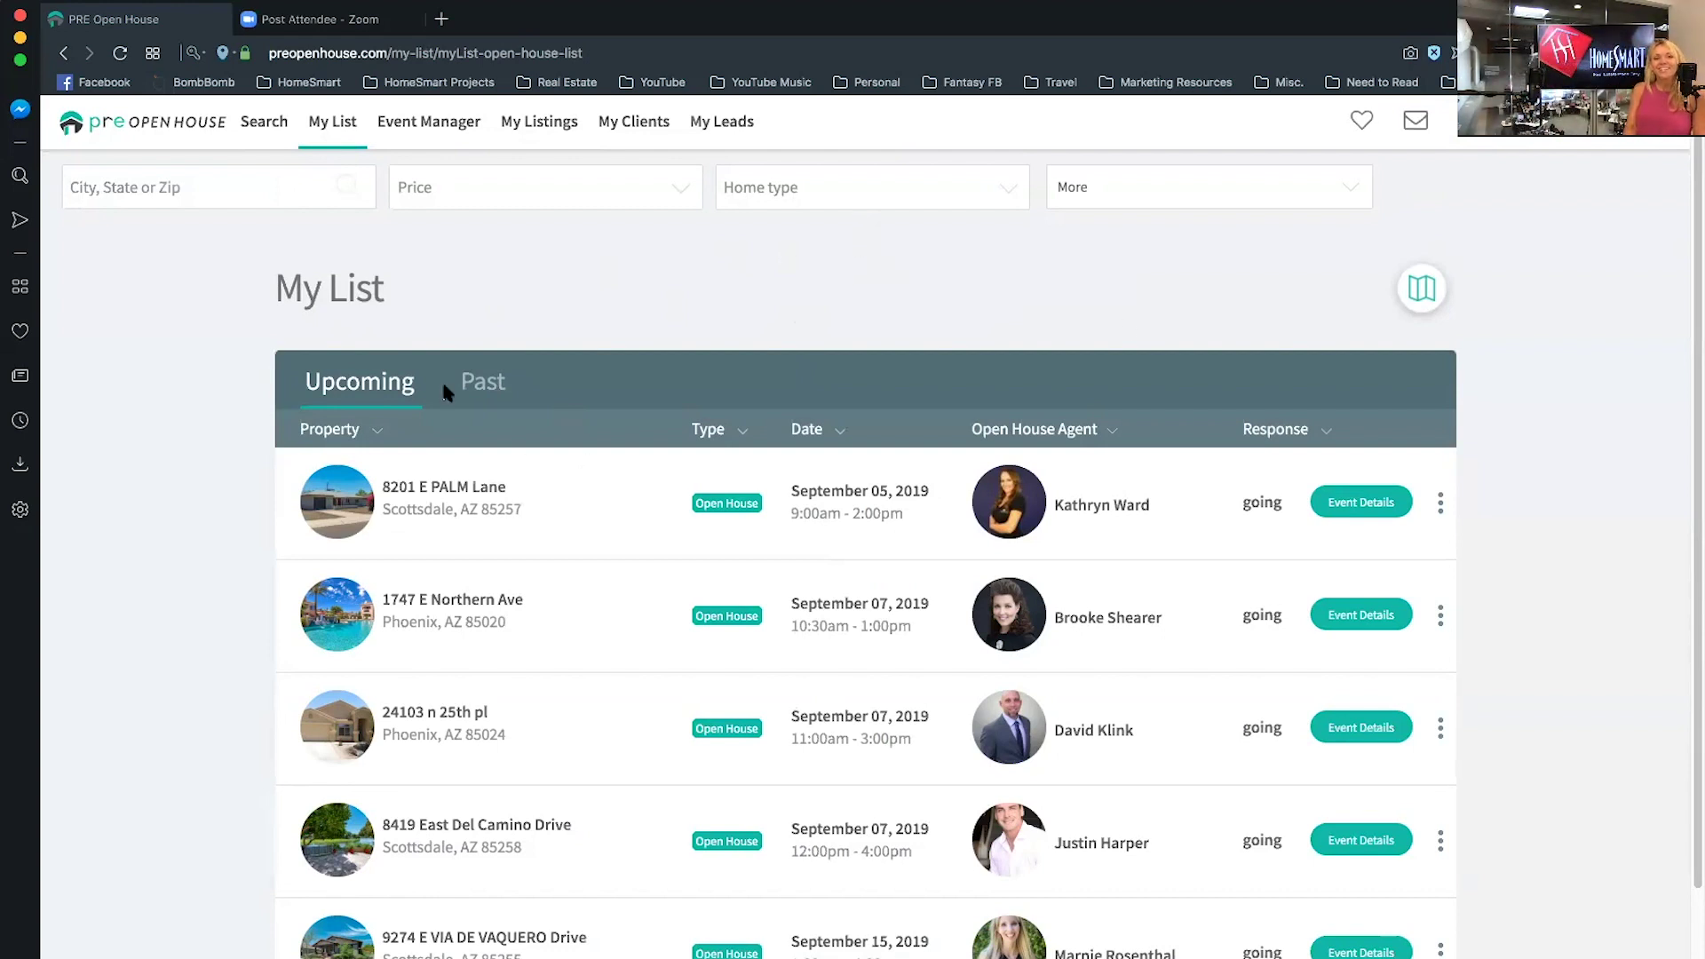
Draw a roughly rectangular search boundary around the Grayhawk area on the open house map
left_click(266, 124)
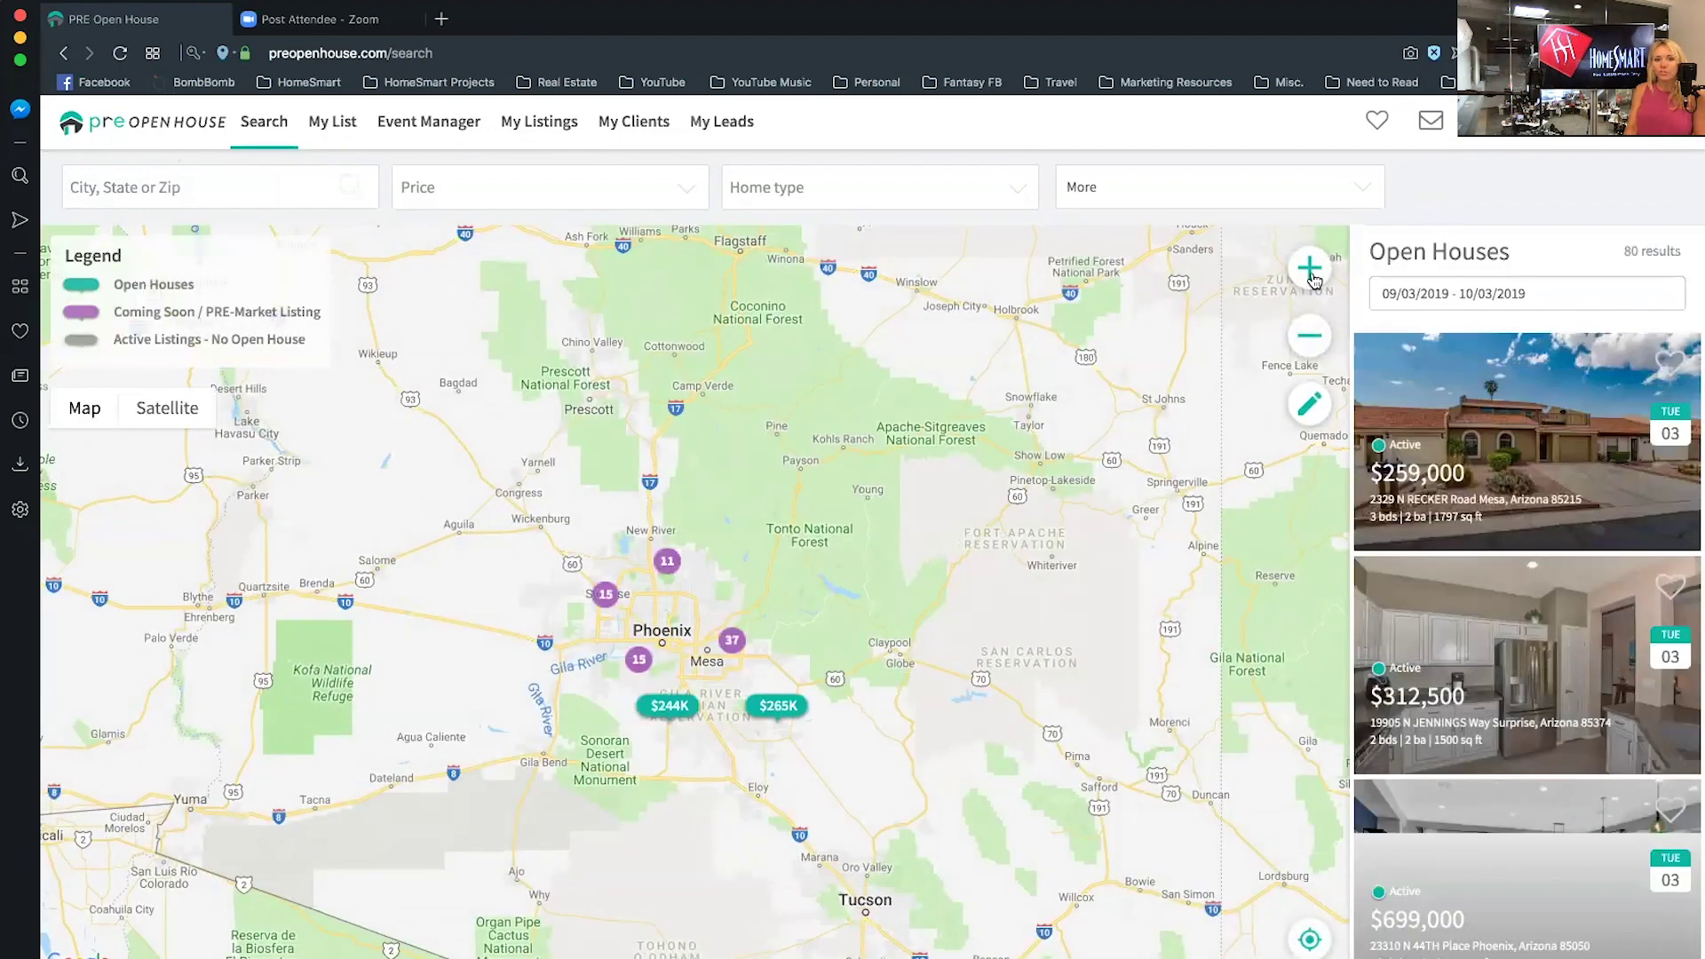
left_click(1312, 275)
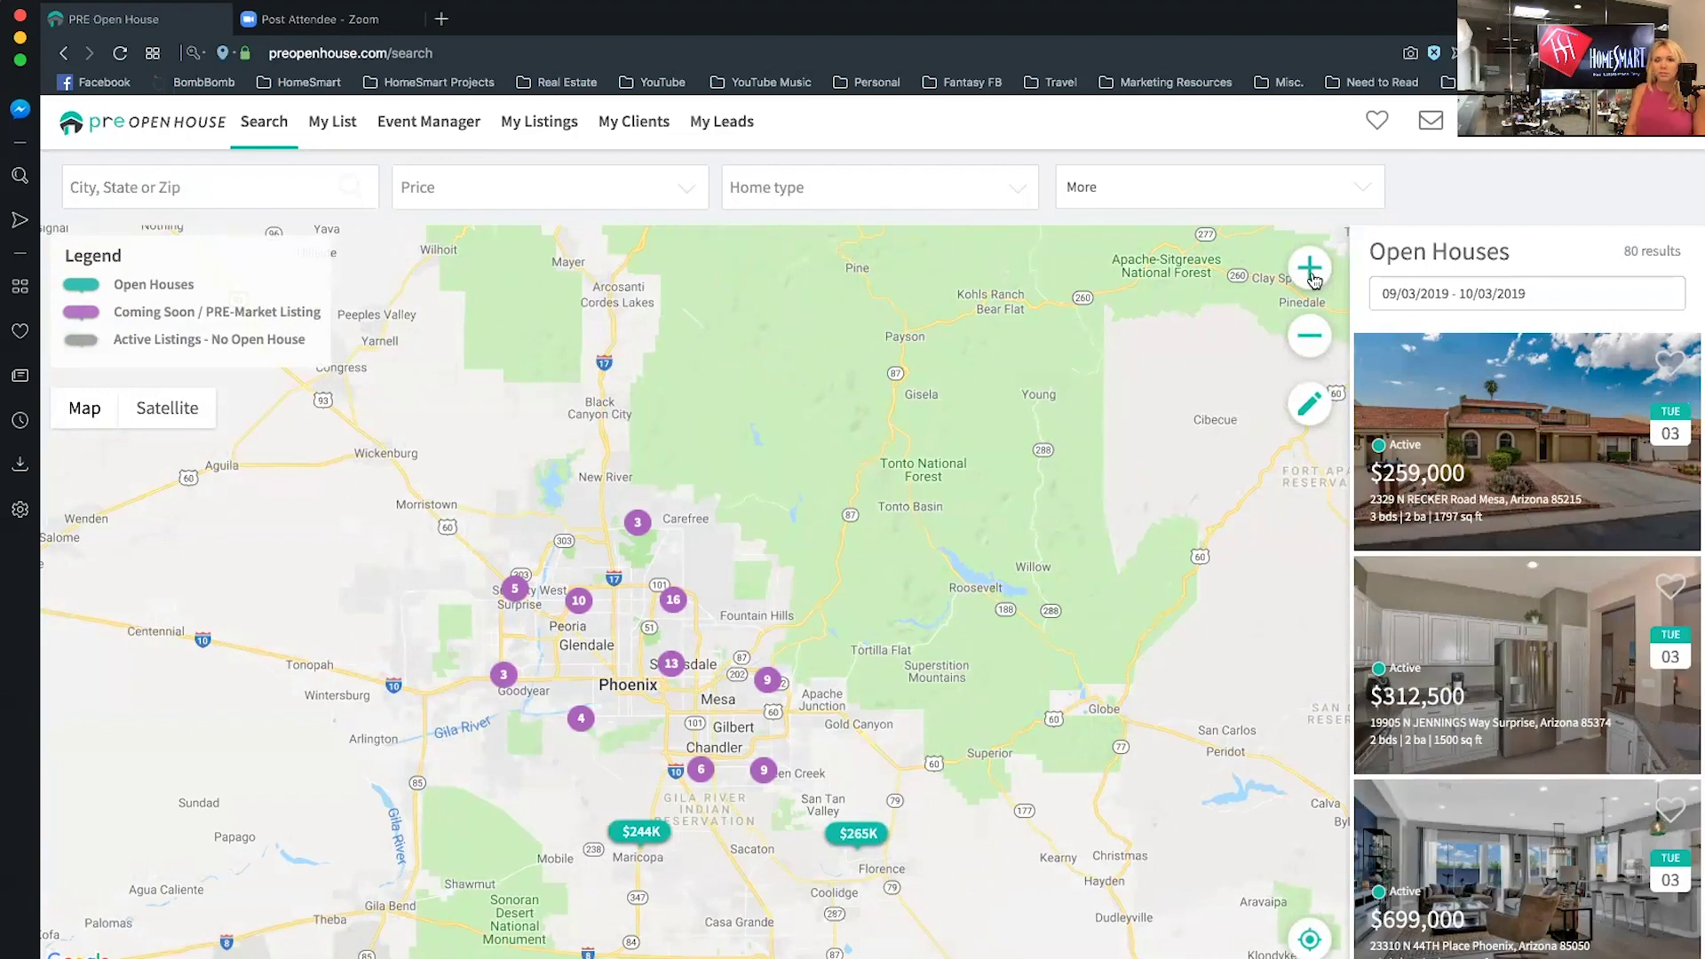
left_click(1312, 277)
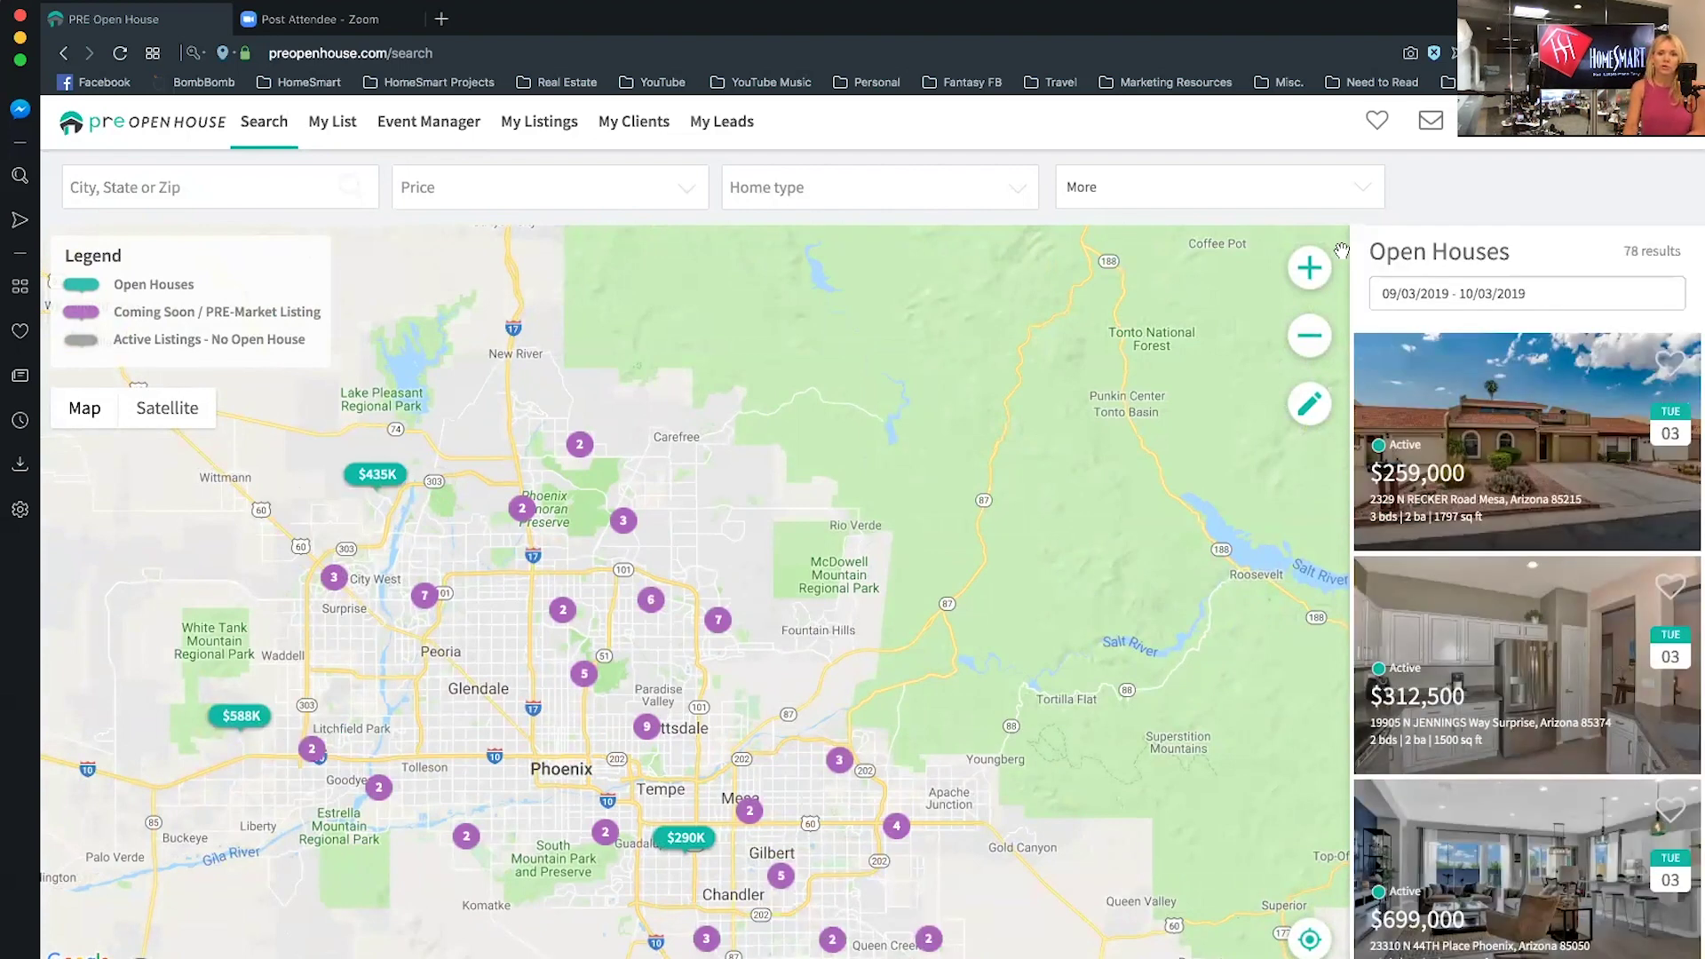
left_click(1310, 268)
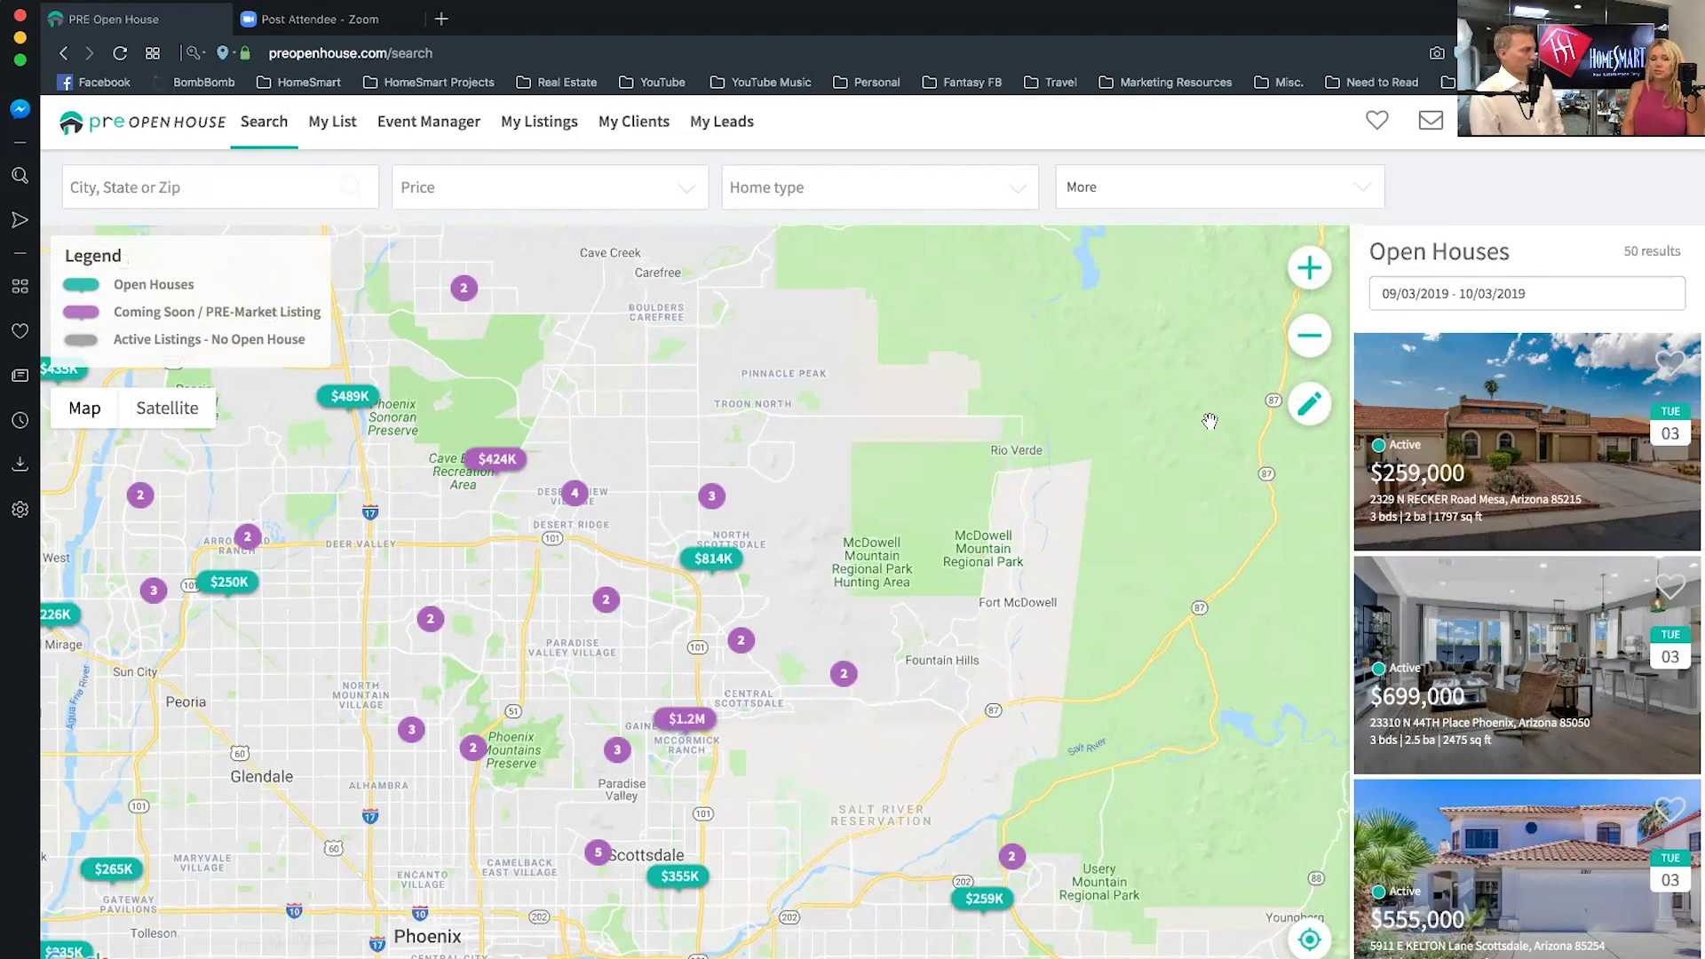
left_click(1308, 268)
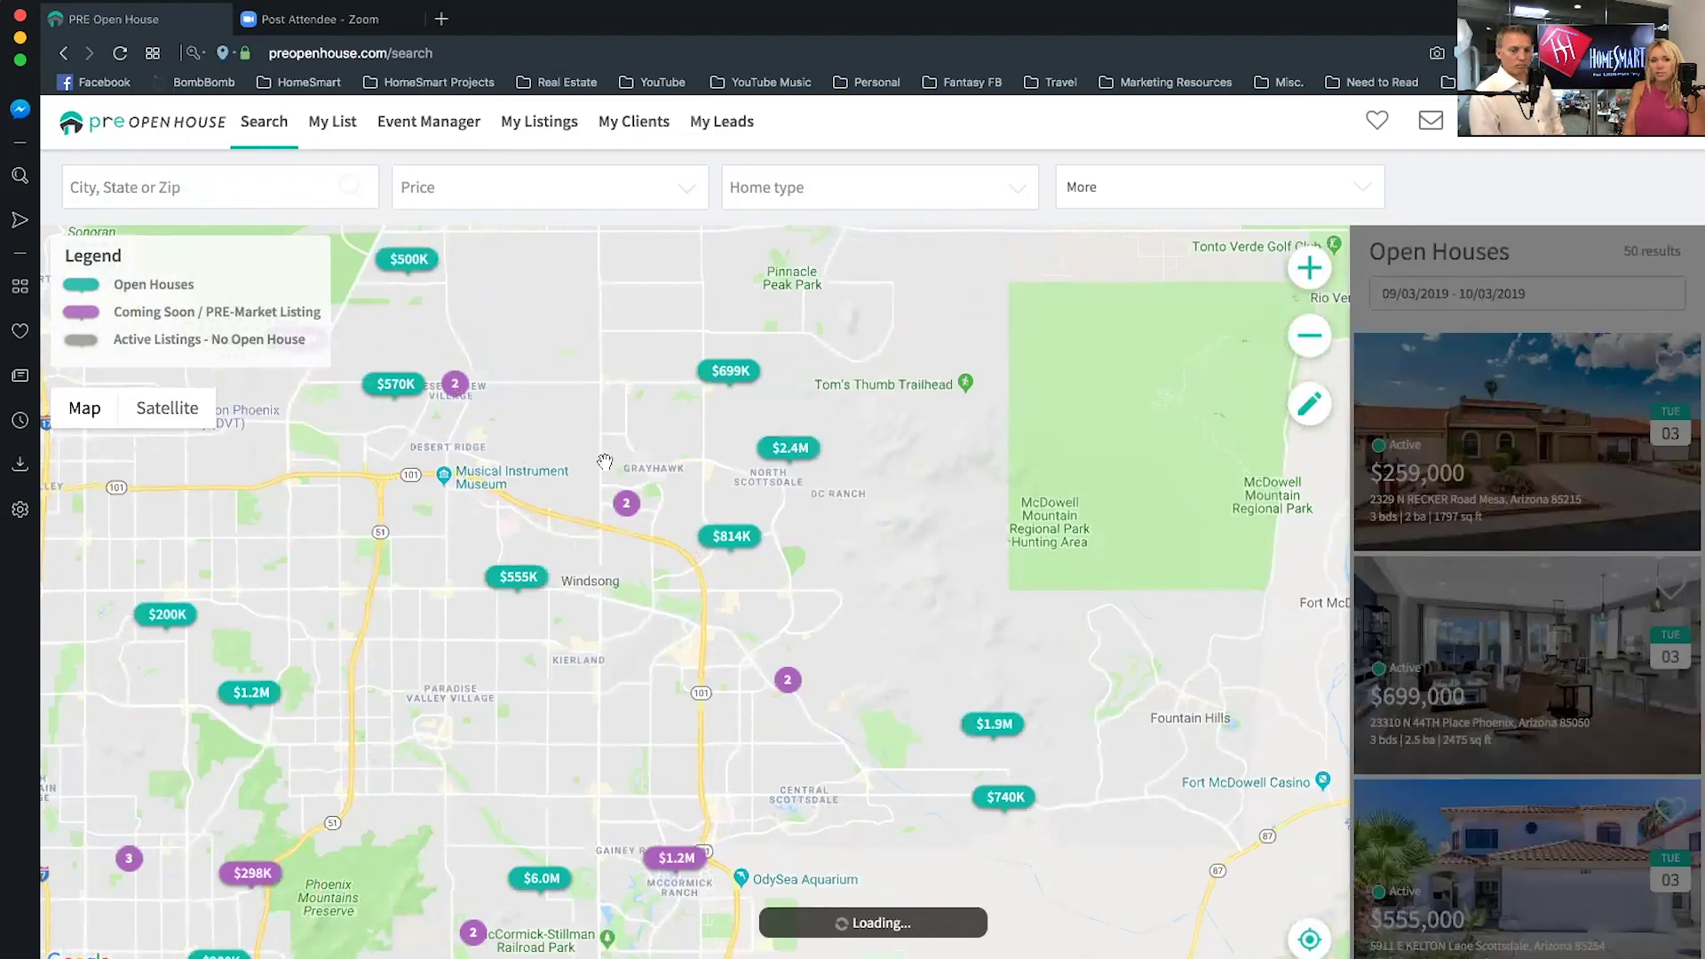
left_click(1323, 410)
mouse_move(656, 410)
left_mouse_down()
mouse_move(578, 408)
mouse_move(578, 575)
mouse_move(662, 588)
left_mouse_up()
mouse_move(770, 590)
left_mouse_down()
mouse_move(760, 414)
mouse_move(646, 410)
left_mouse_up()
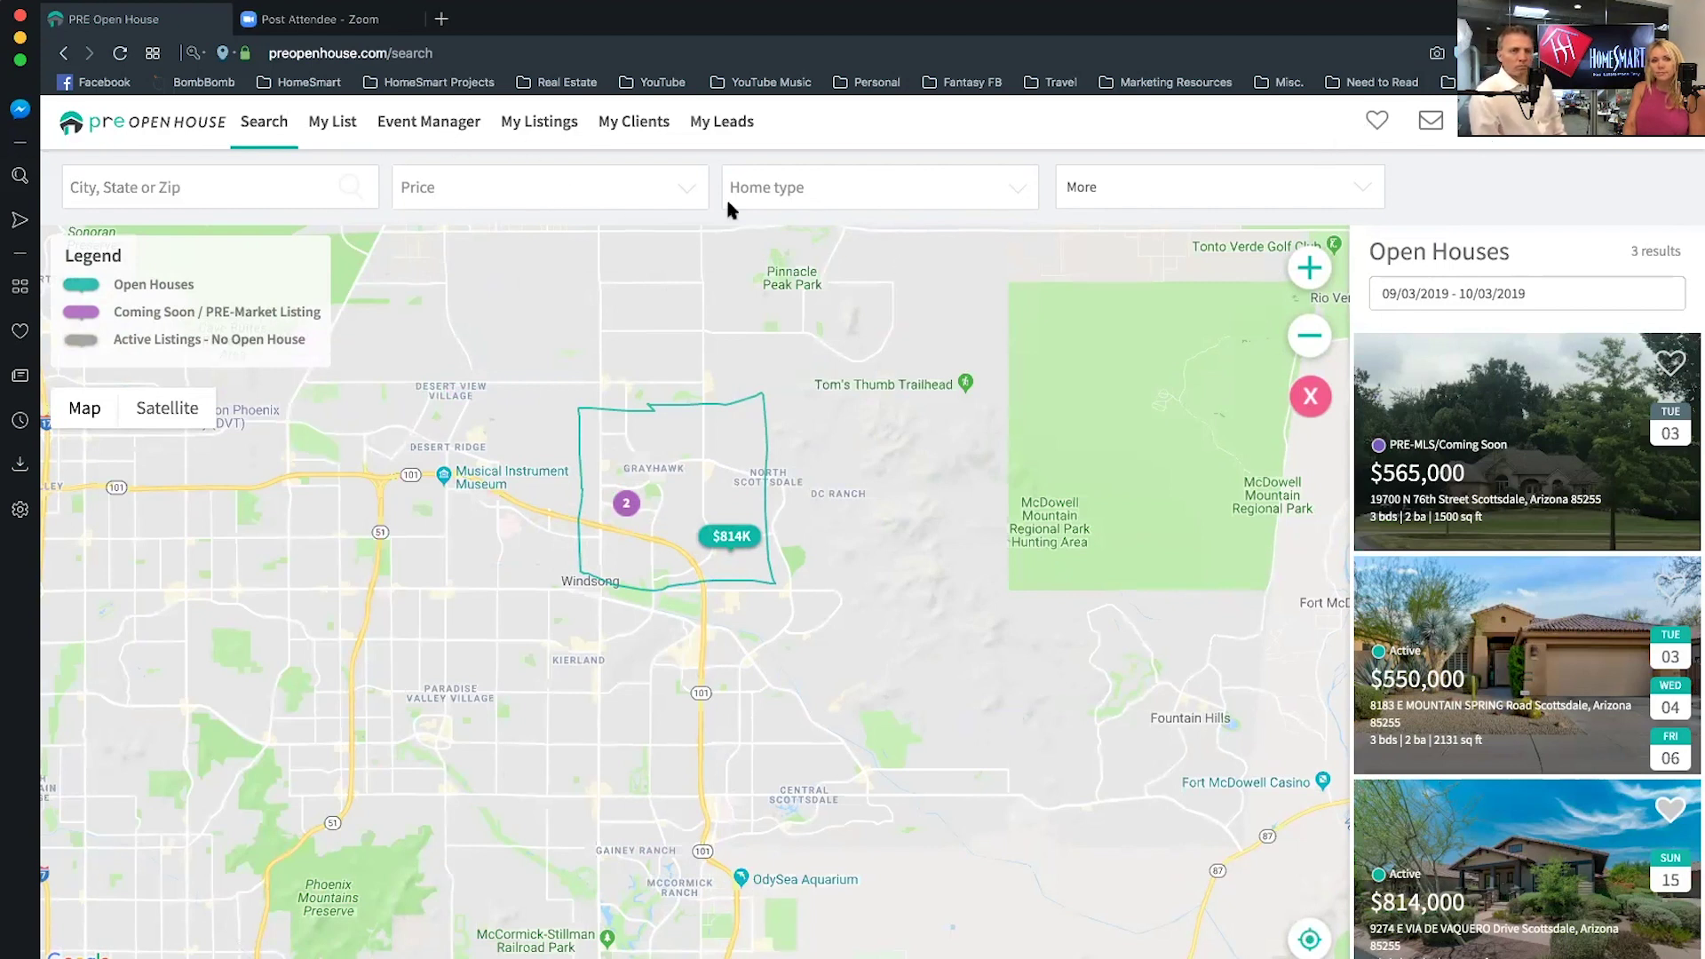
Save the search drawn around Grayhawk under the name "grayhawk" with an email setting chosen
left_click(1243, 191)
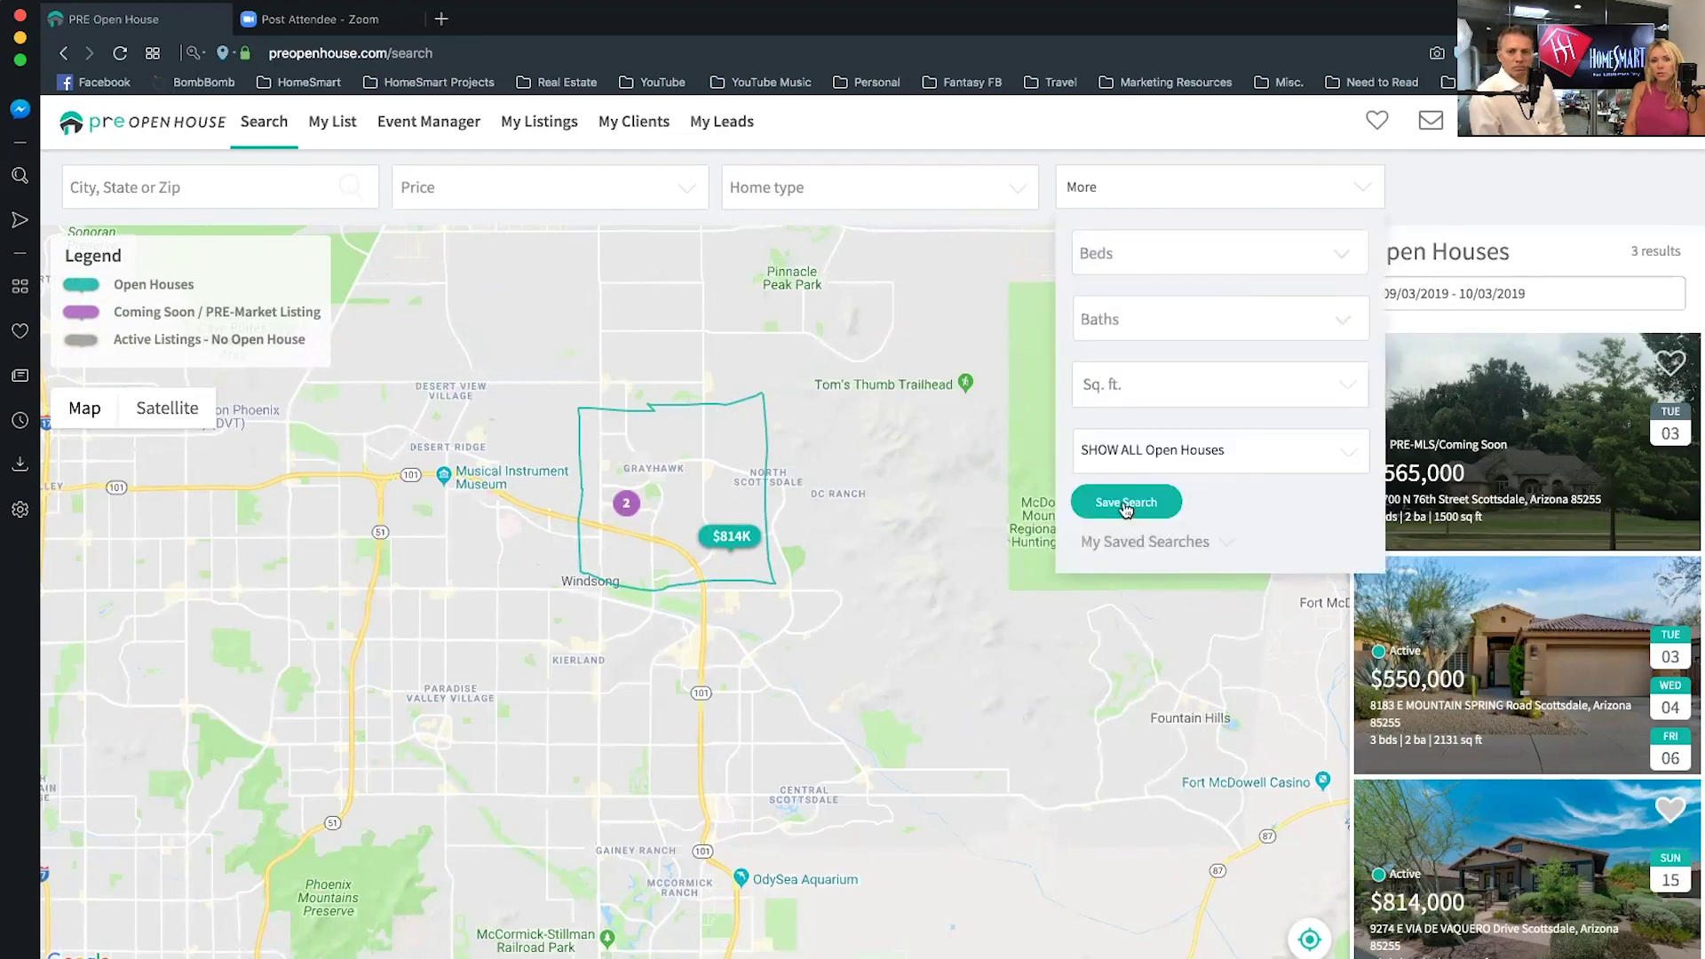
left_click(1153, 500)
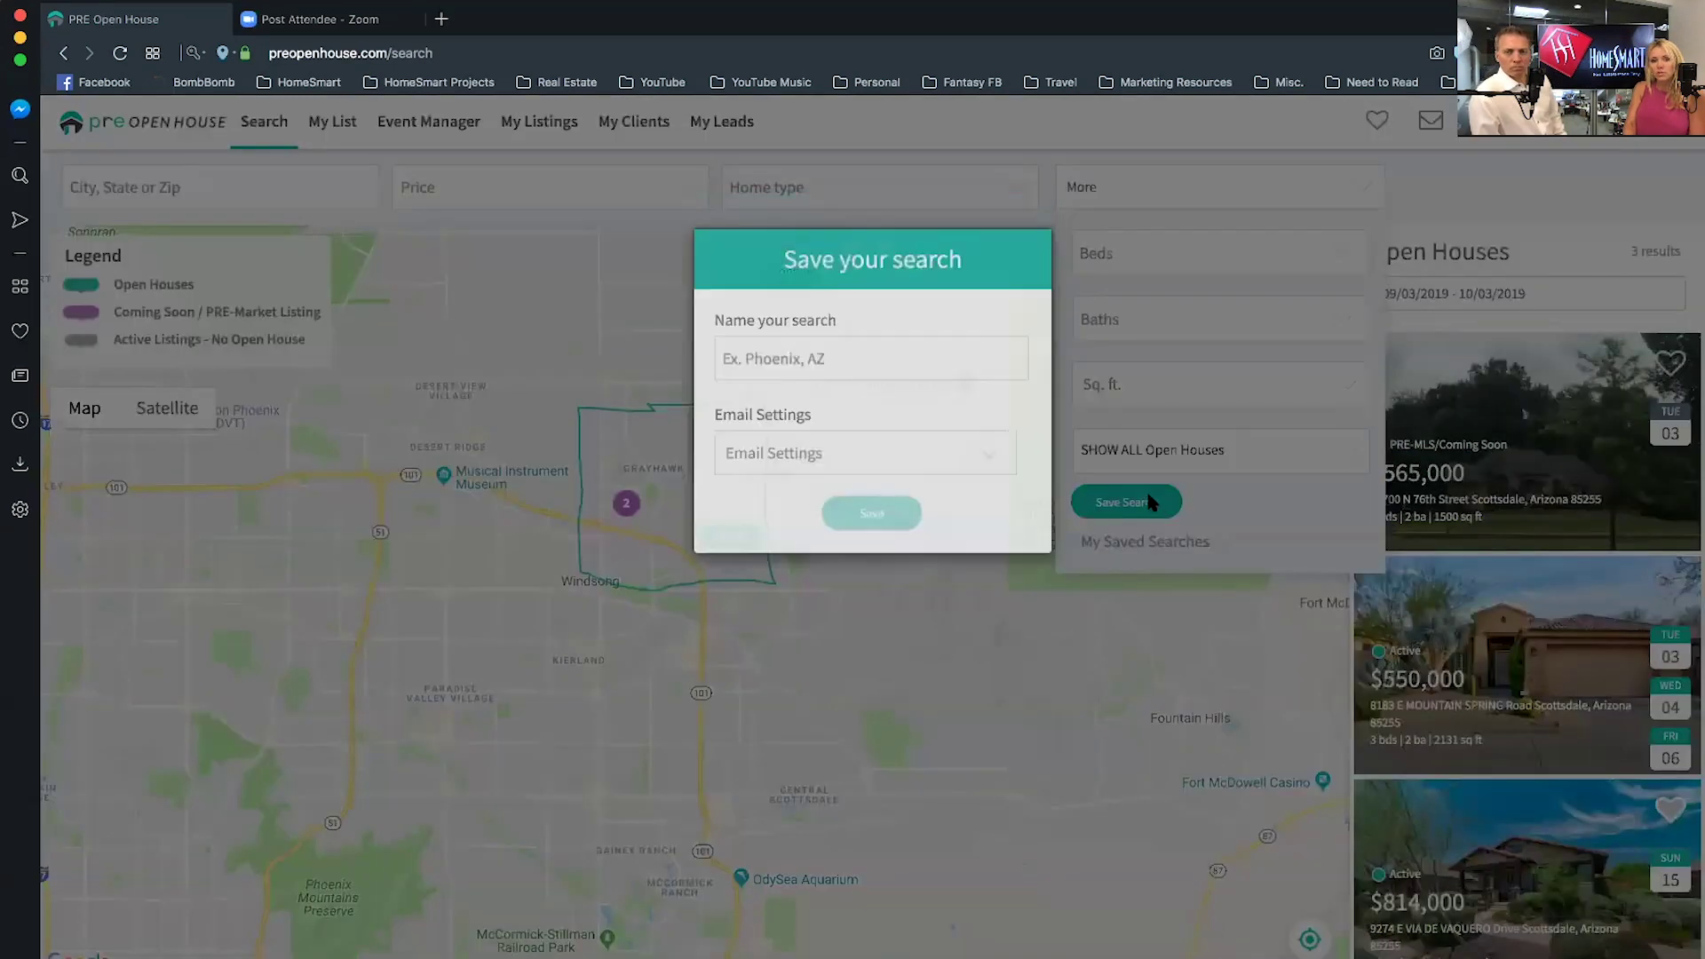
left_click(844, 386)
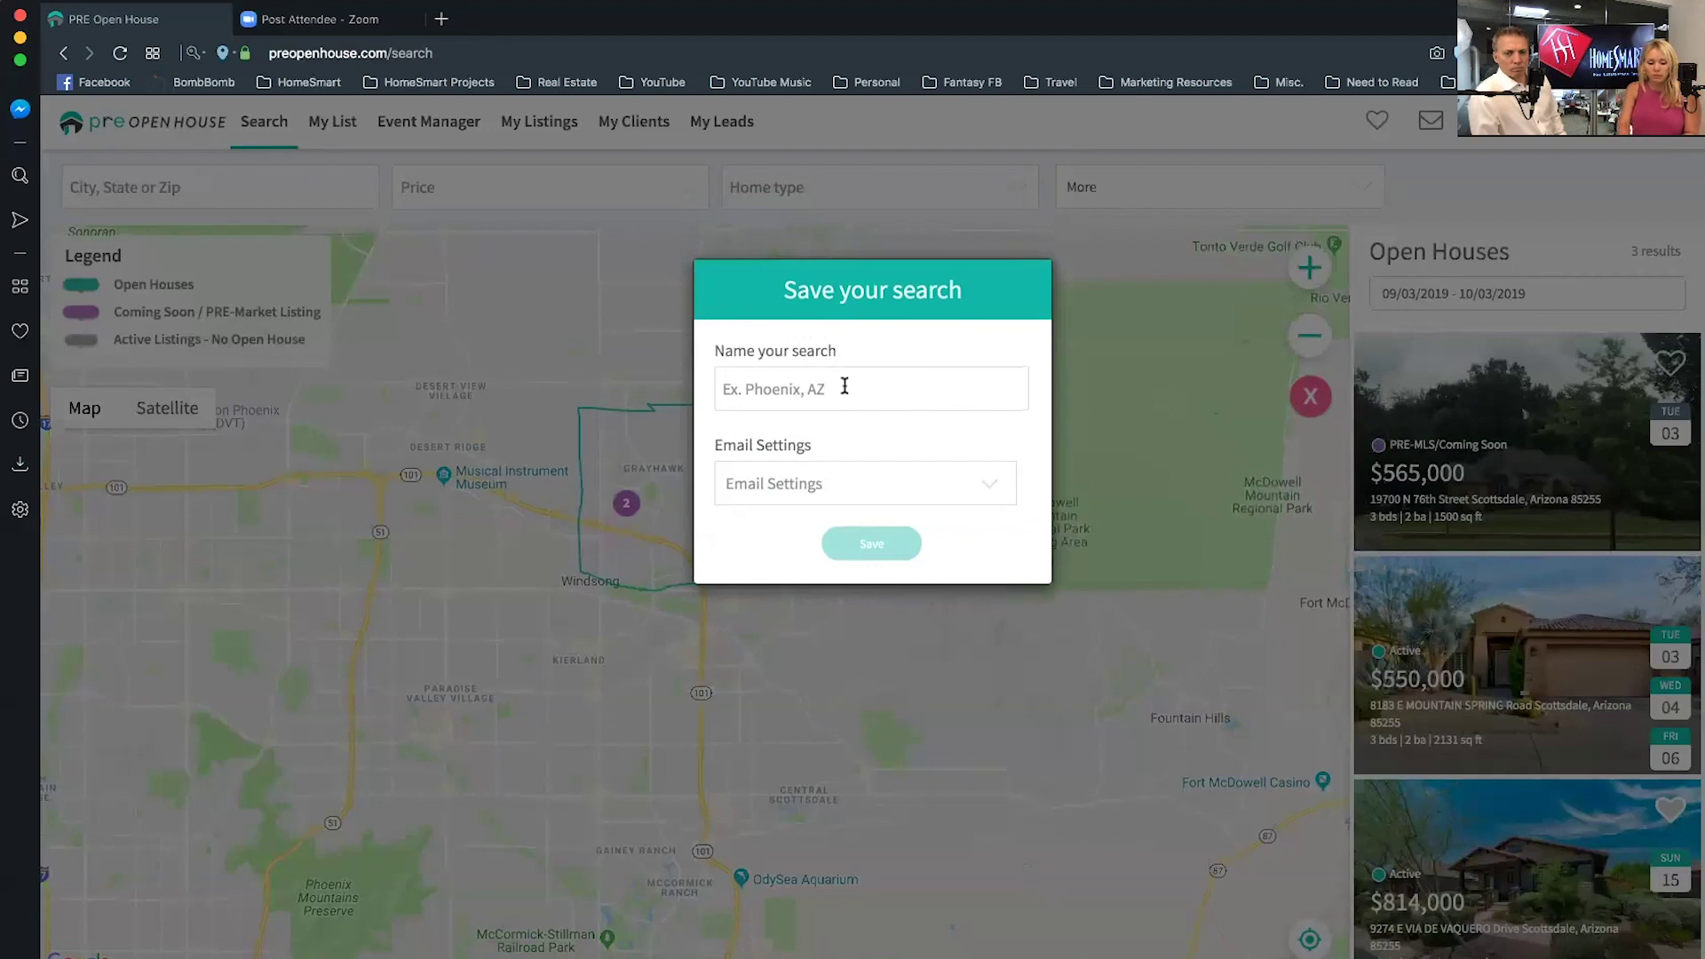
type("grayhawk")
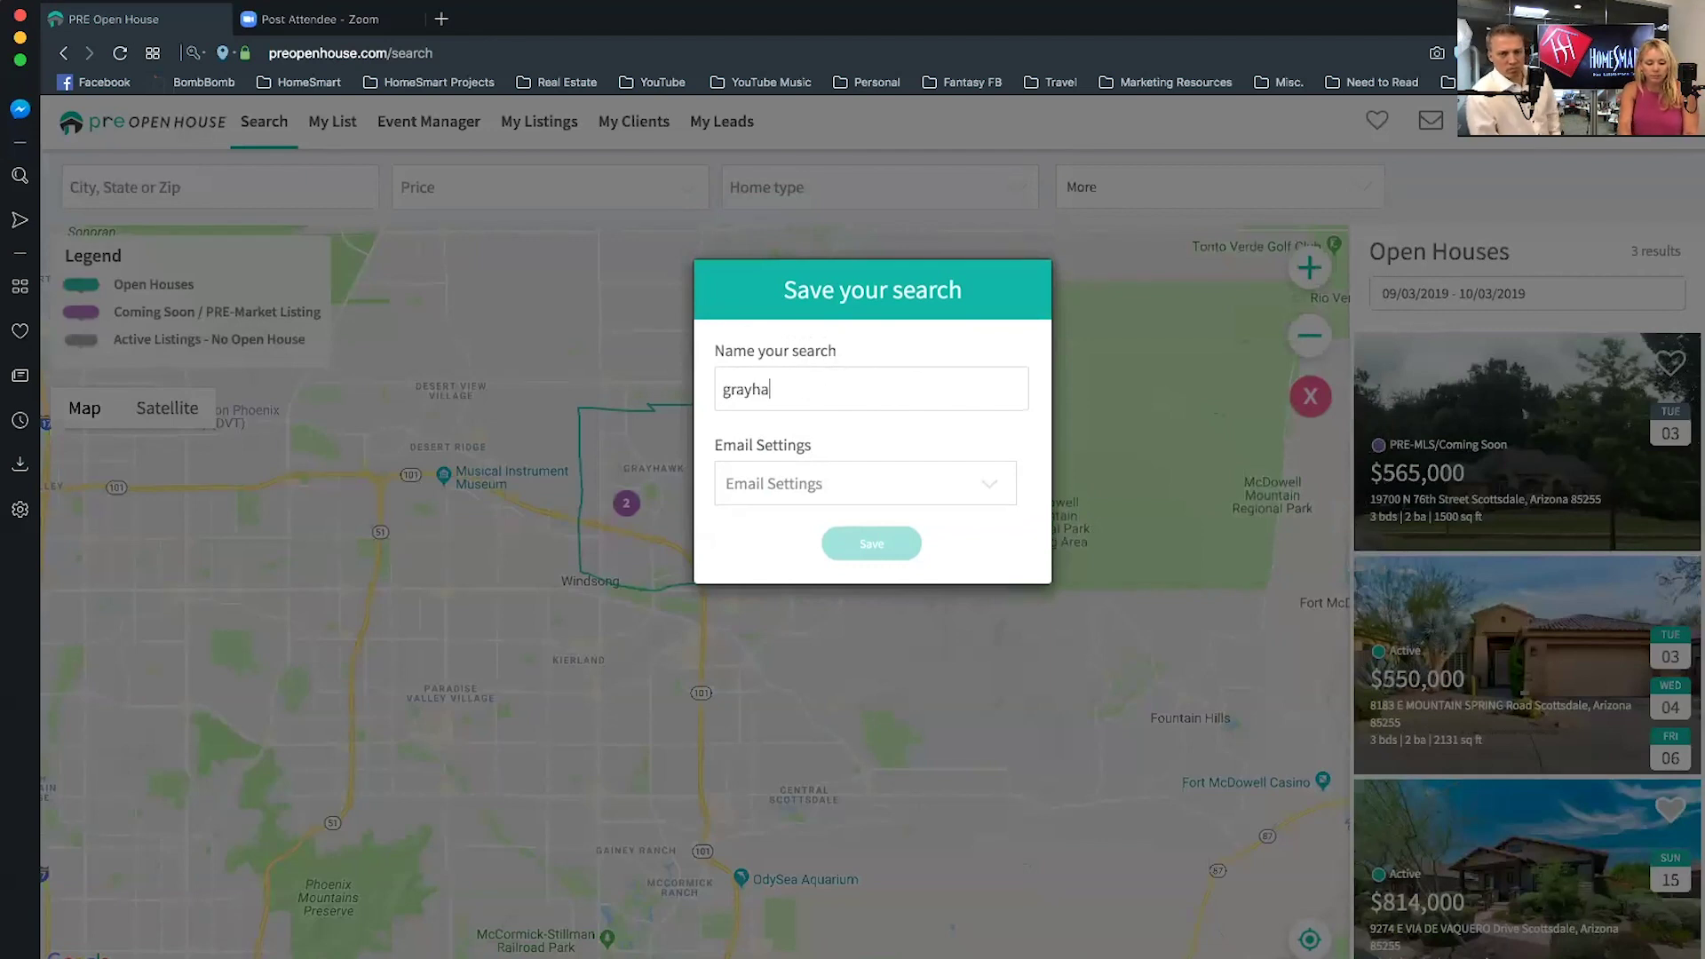
left_click(887, 481)
left_click(841, 567)
left_click(883, 543)
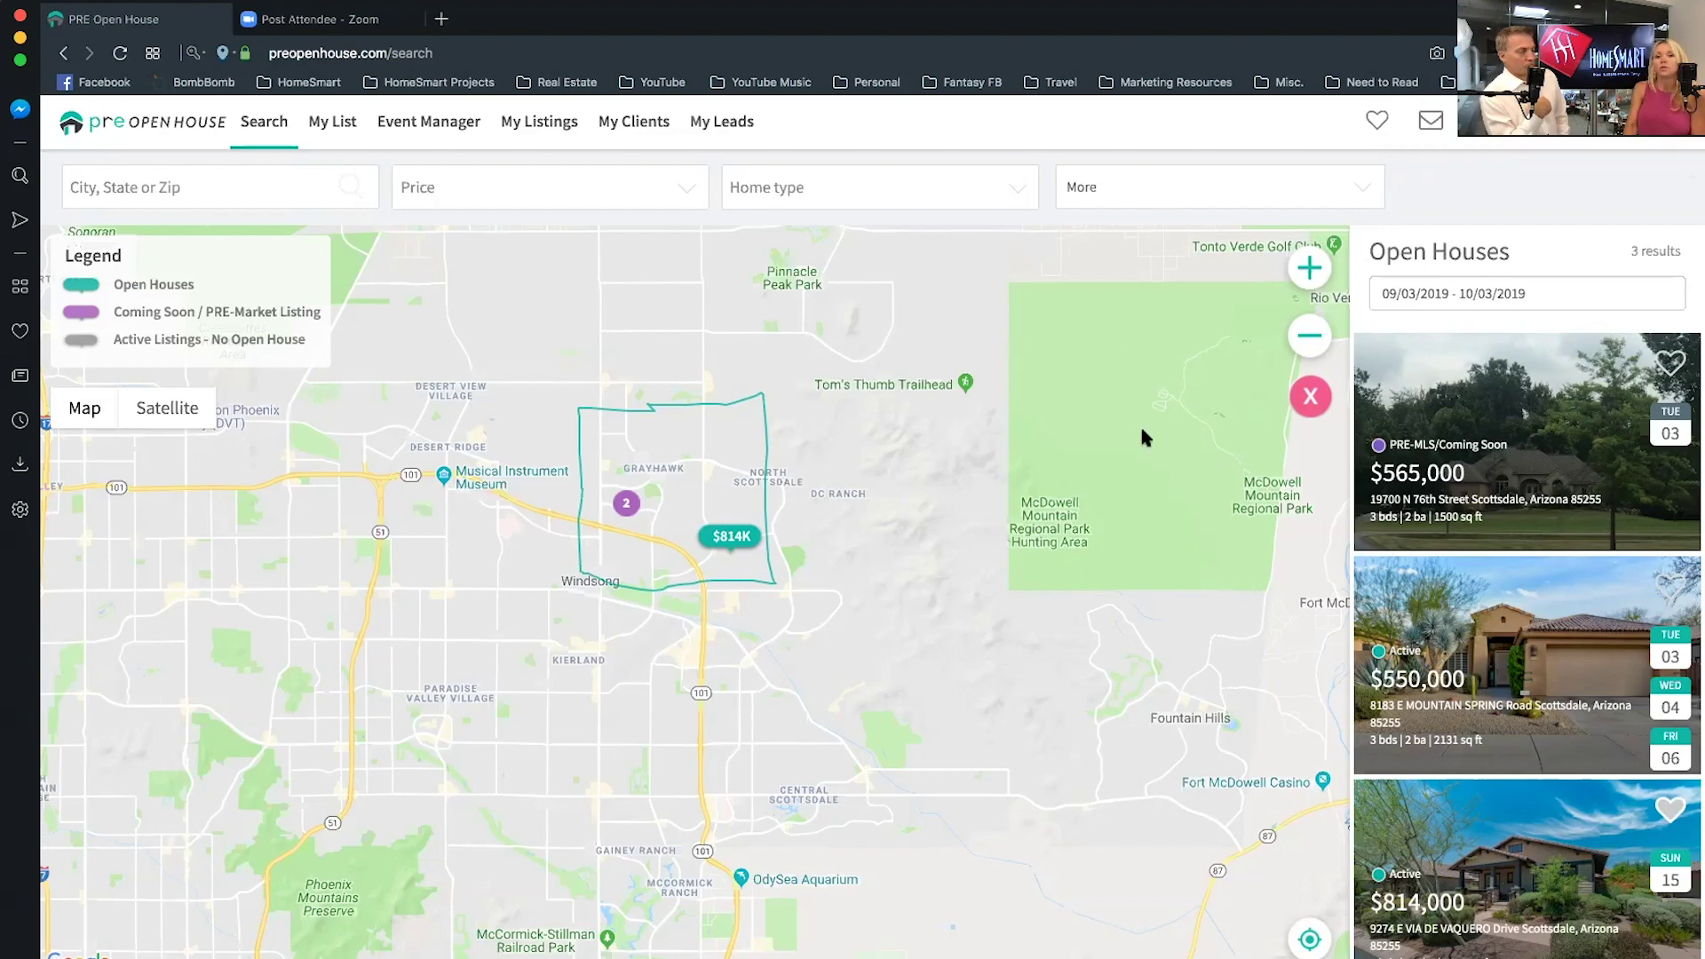
Clear the drawn search boundary, and open the $2.4M North Scottsdale property to look through its details and photos
left_click(1311, 400)
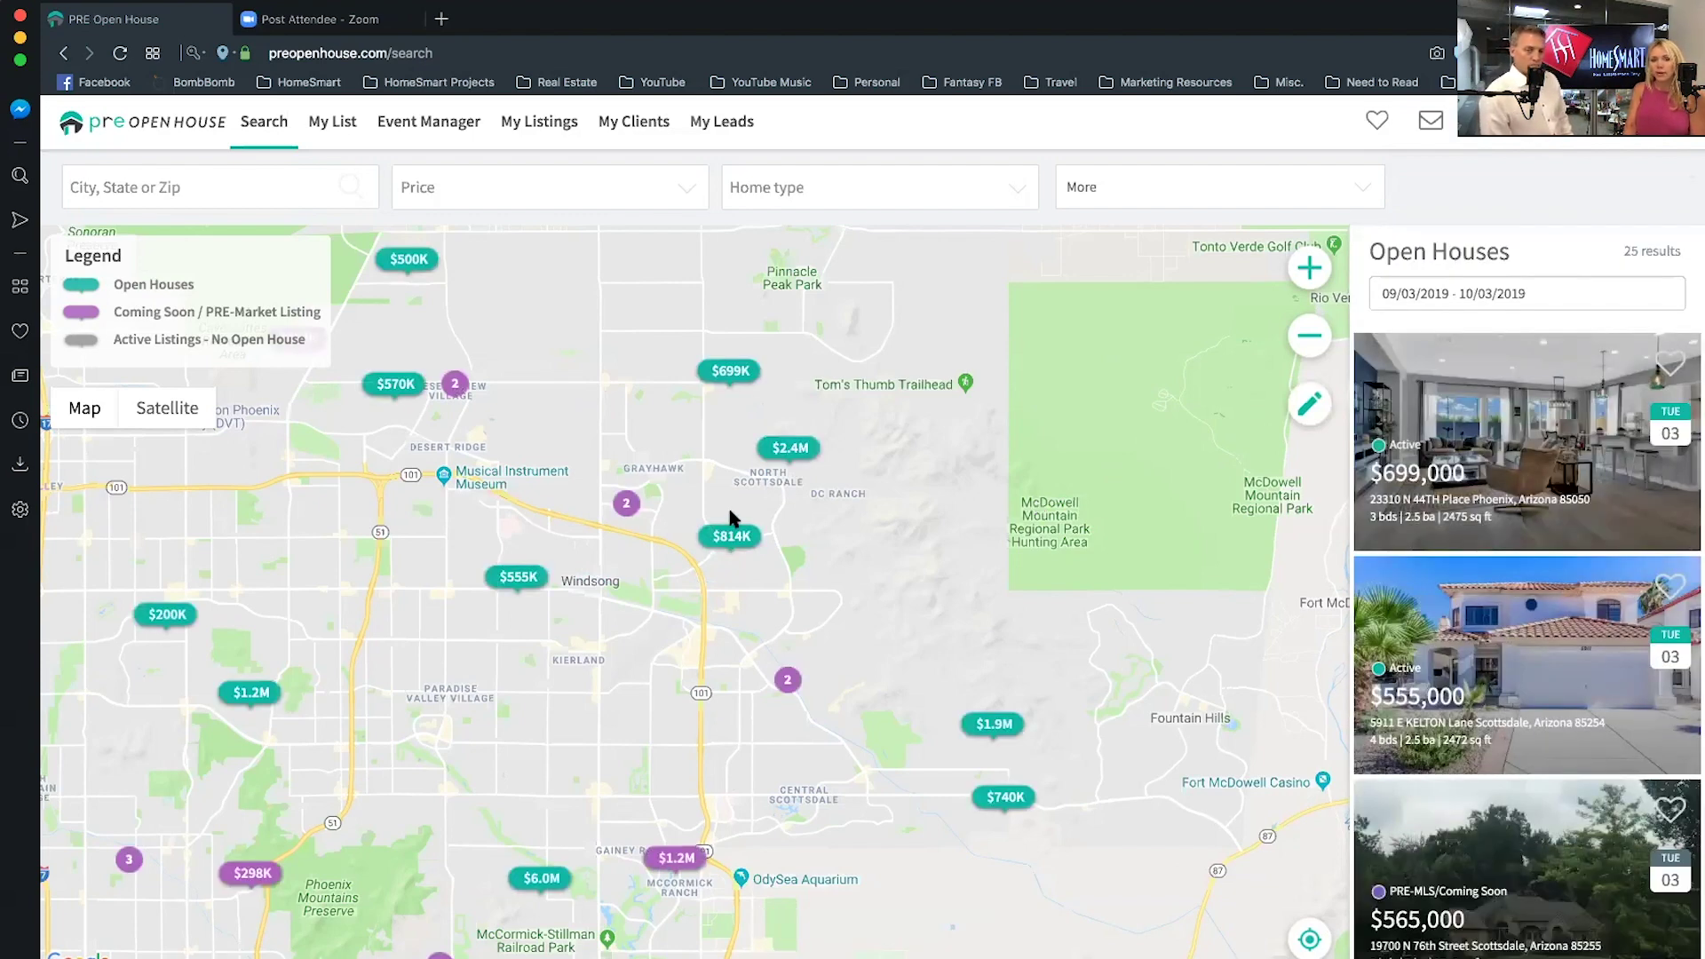
left_click(802, 449)
left_click(809, 421)
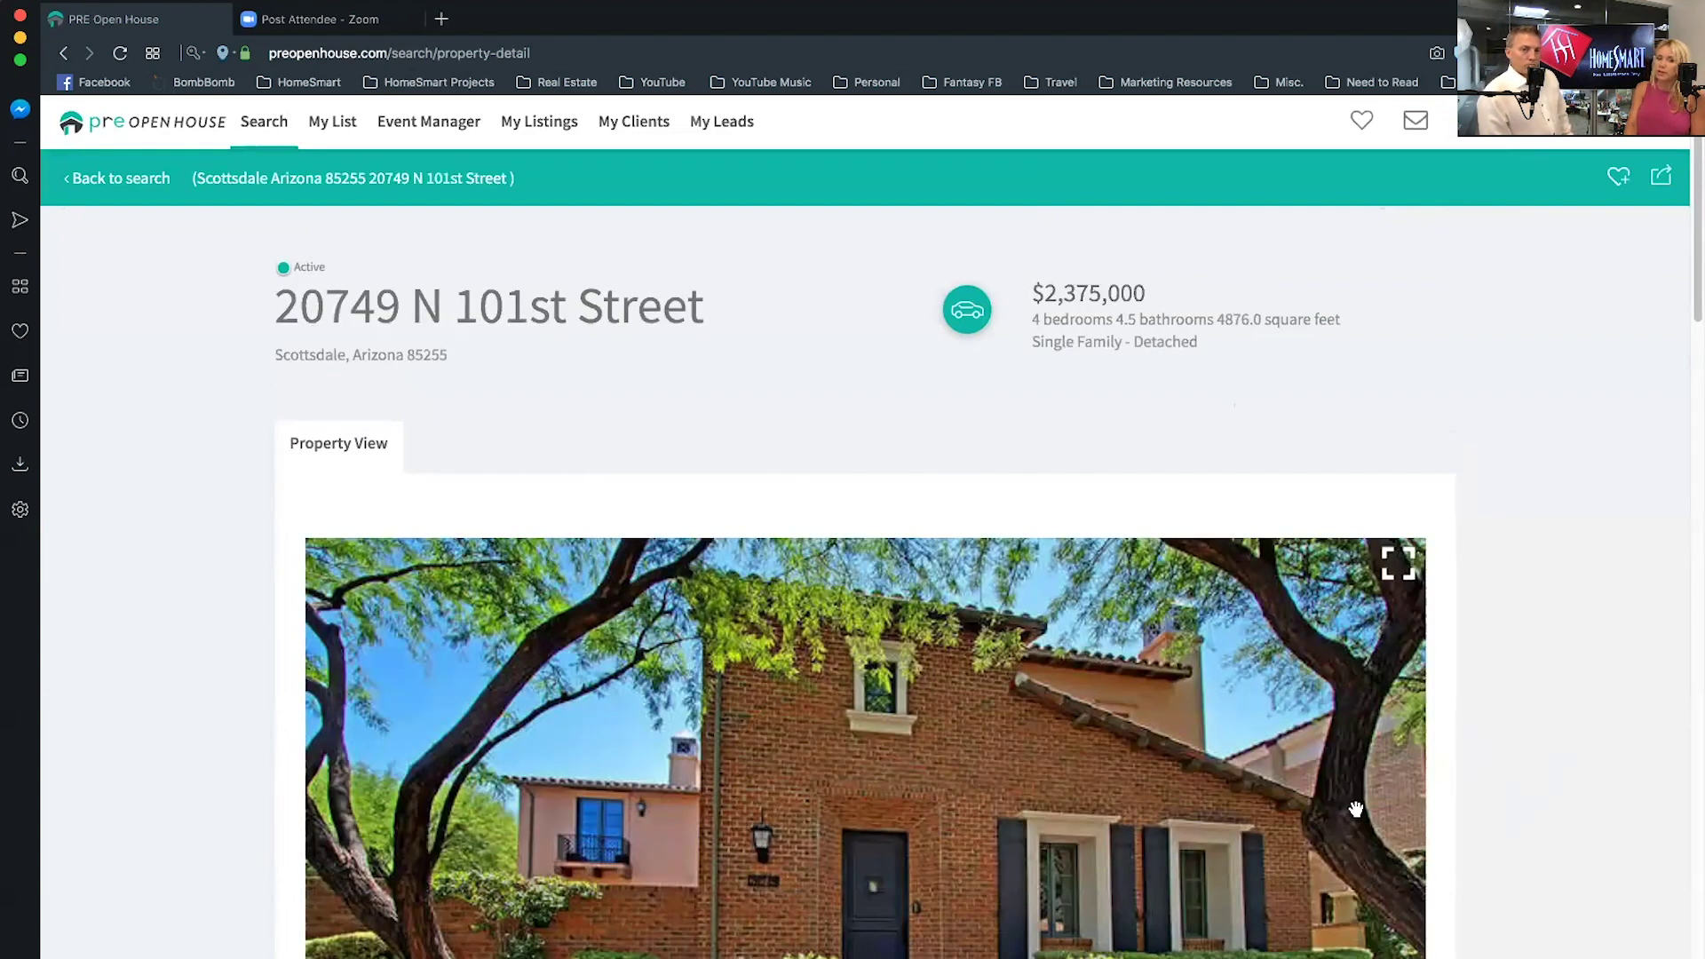
scroll(1354, 810, "down", 2)
scroll(980, 766, "down", 2)
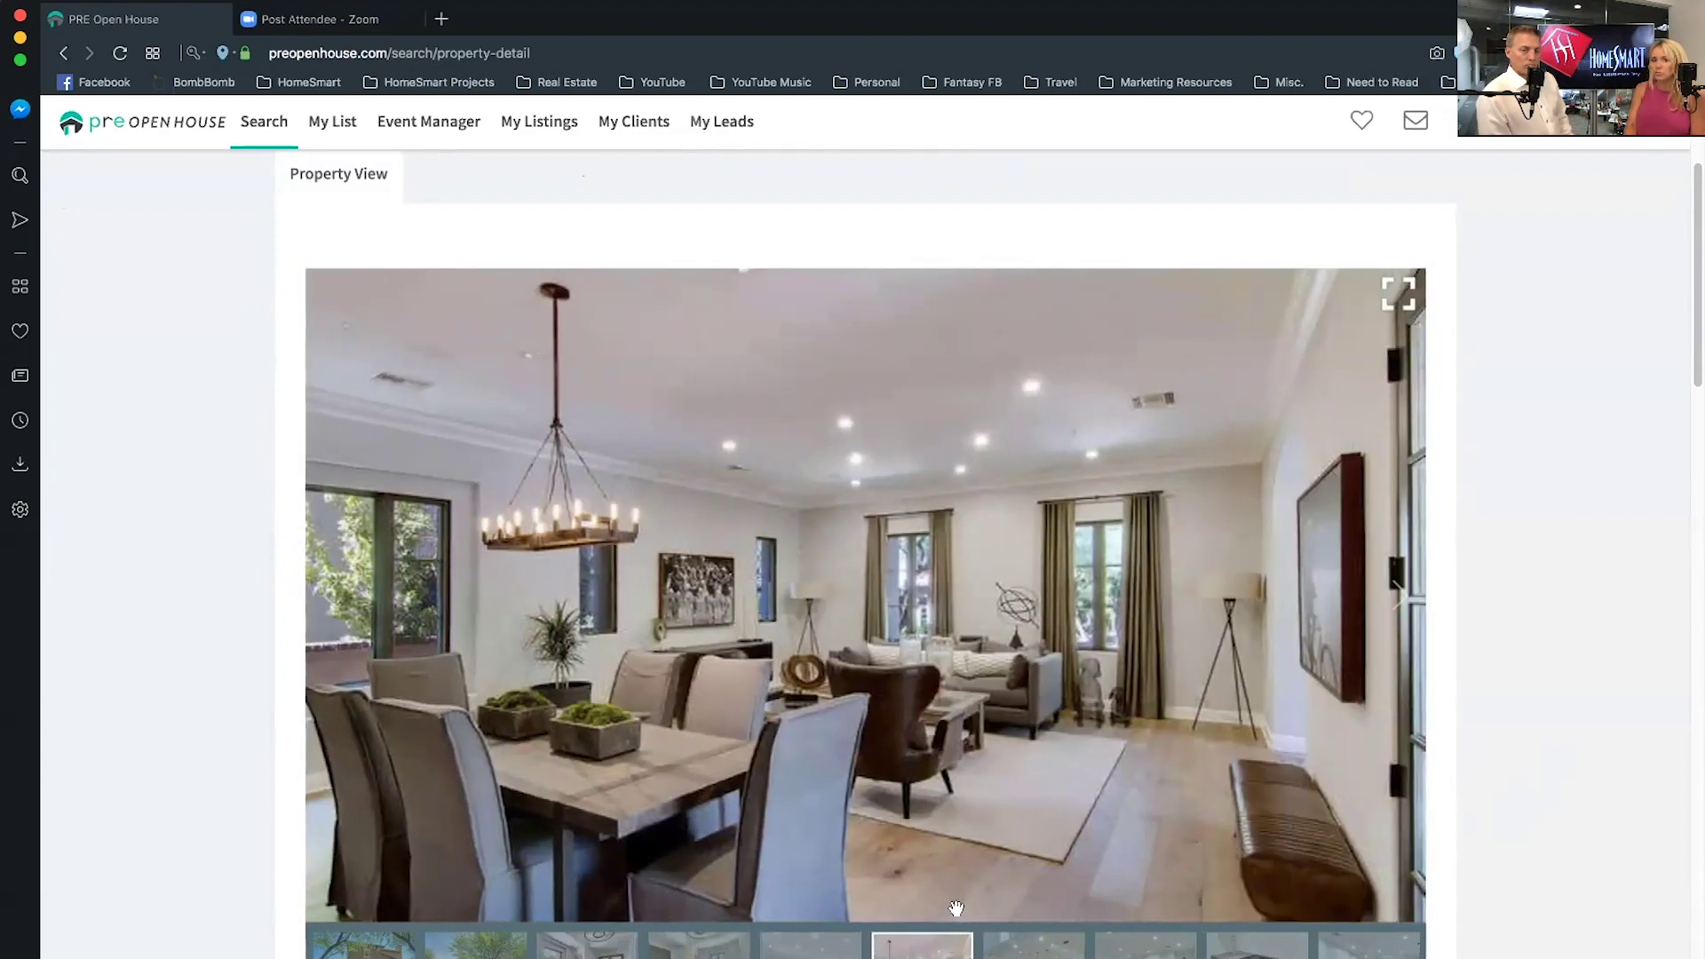
scroll(989, 779, "up", 3)
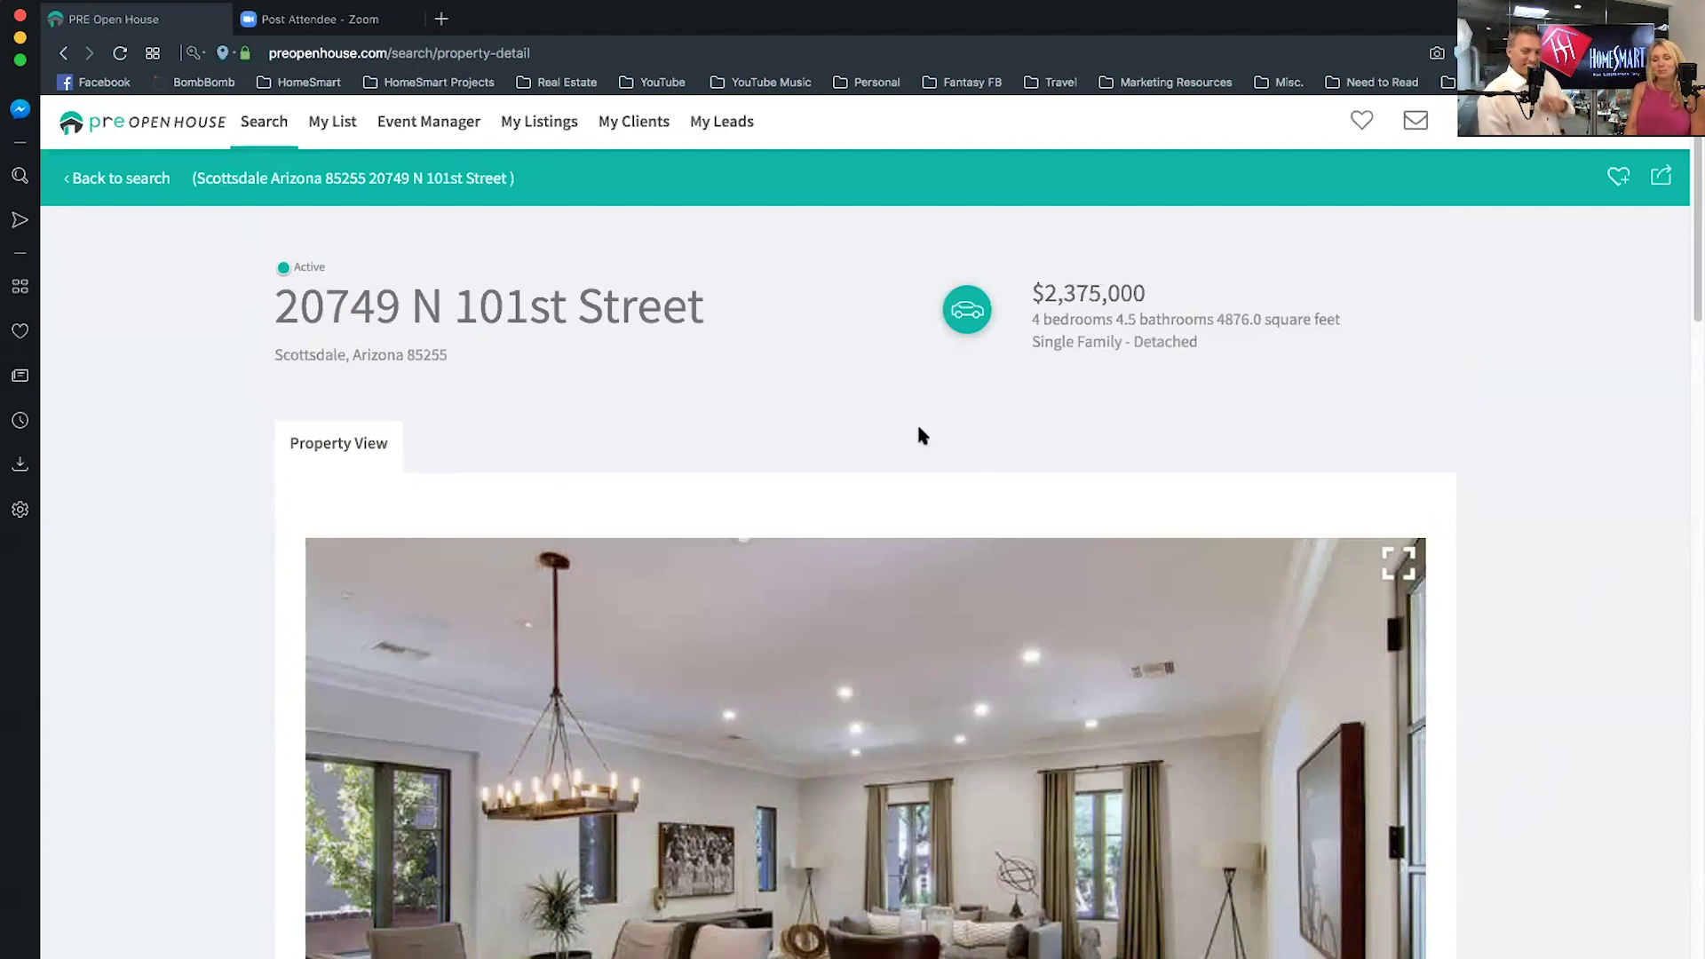
Look up driving directions to the $2,375,000 property, and return to the open house search map
left_click(981, 321)
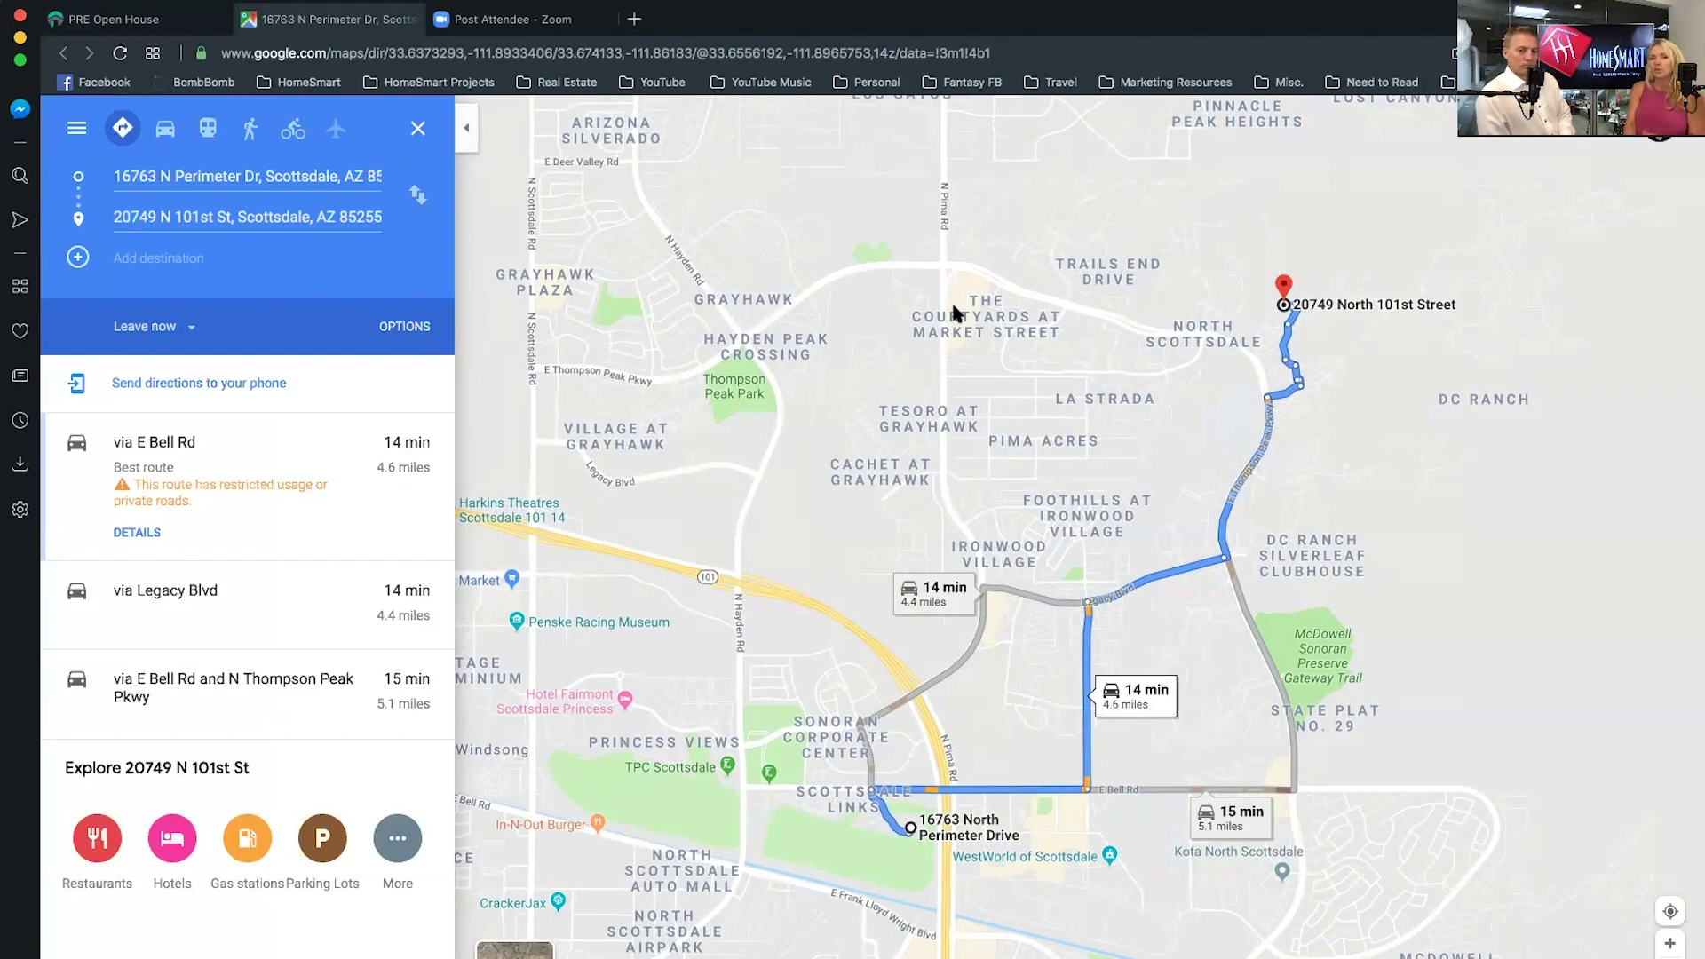
left_click(163, 28)
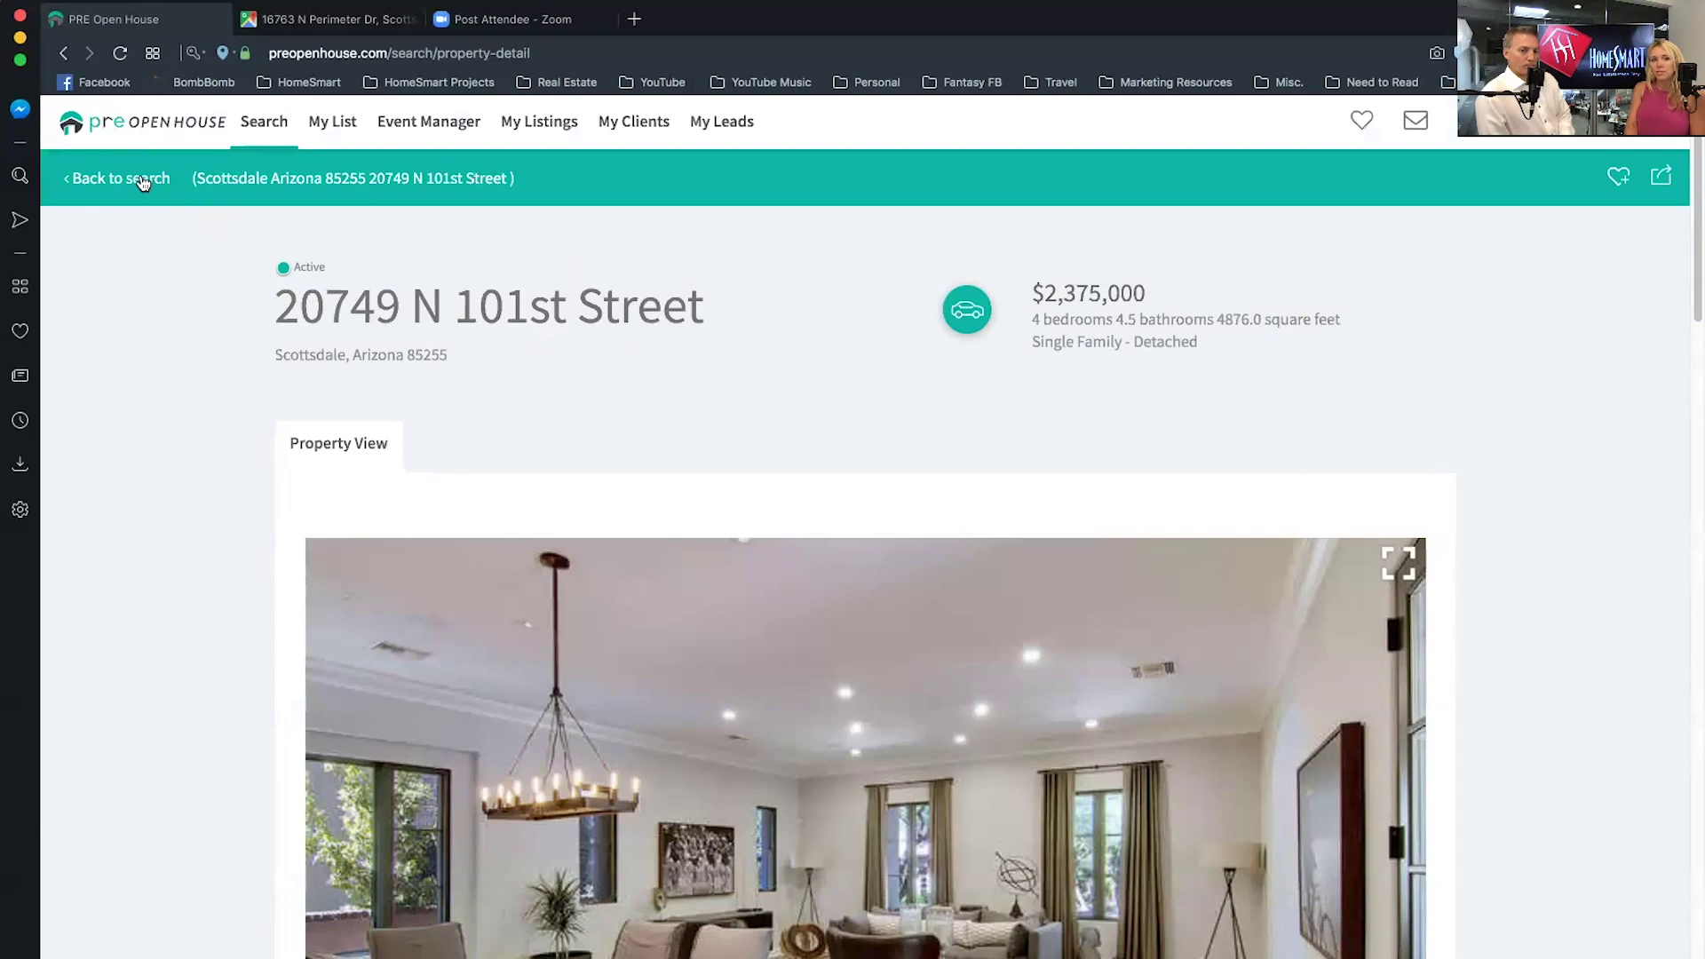
left_click(143, 183)
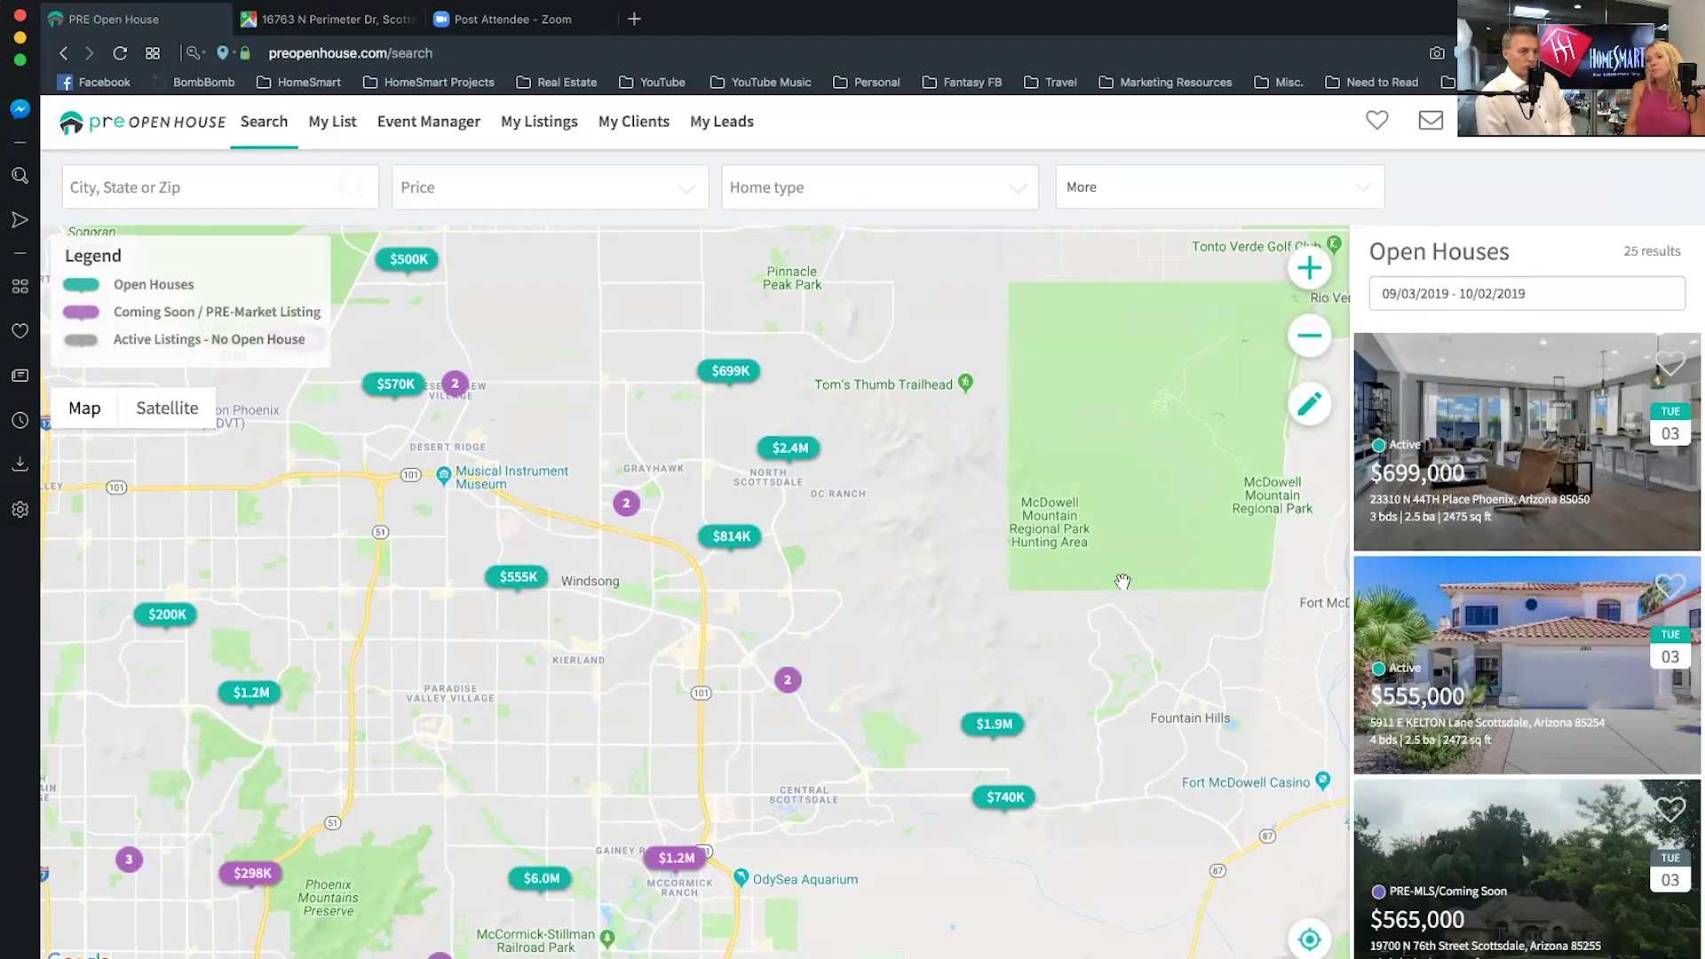
Browse the open house results list, previewing the listings' map locations, down to the Saturday the 7th events
mouse_move(1564, 493)
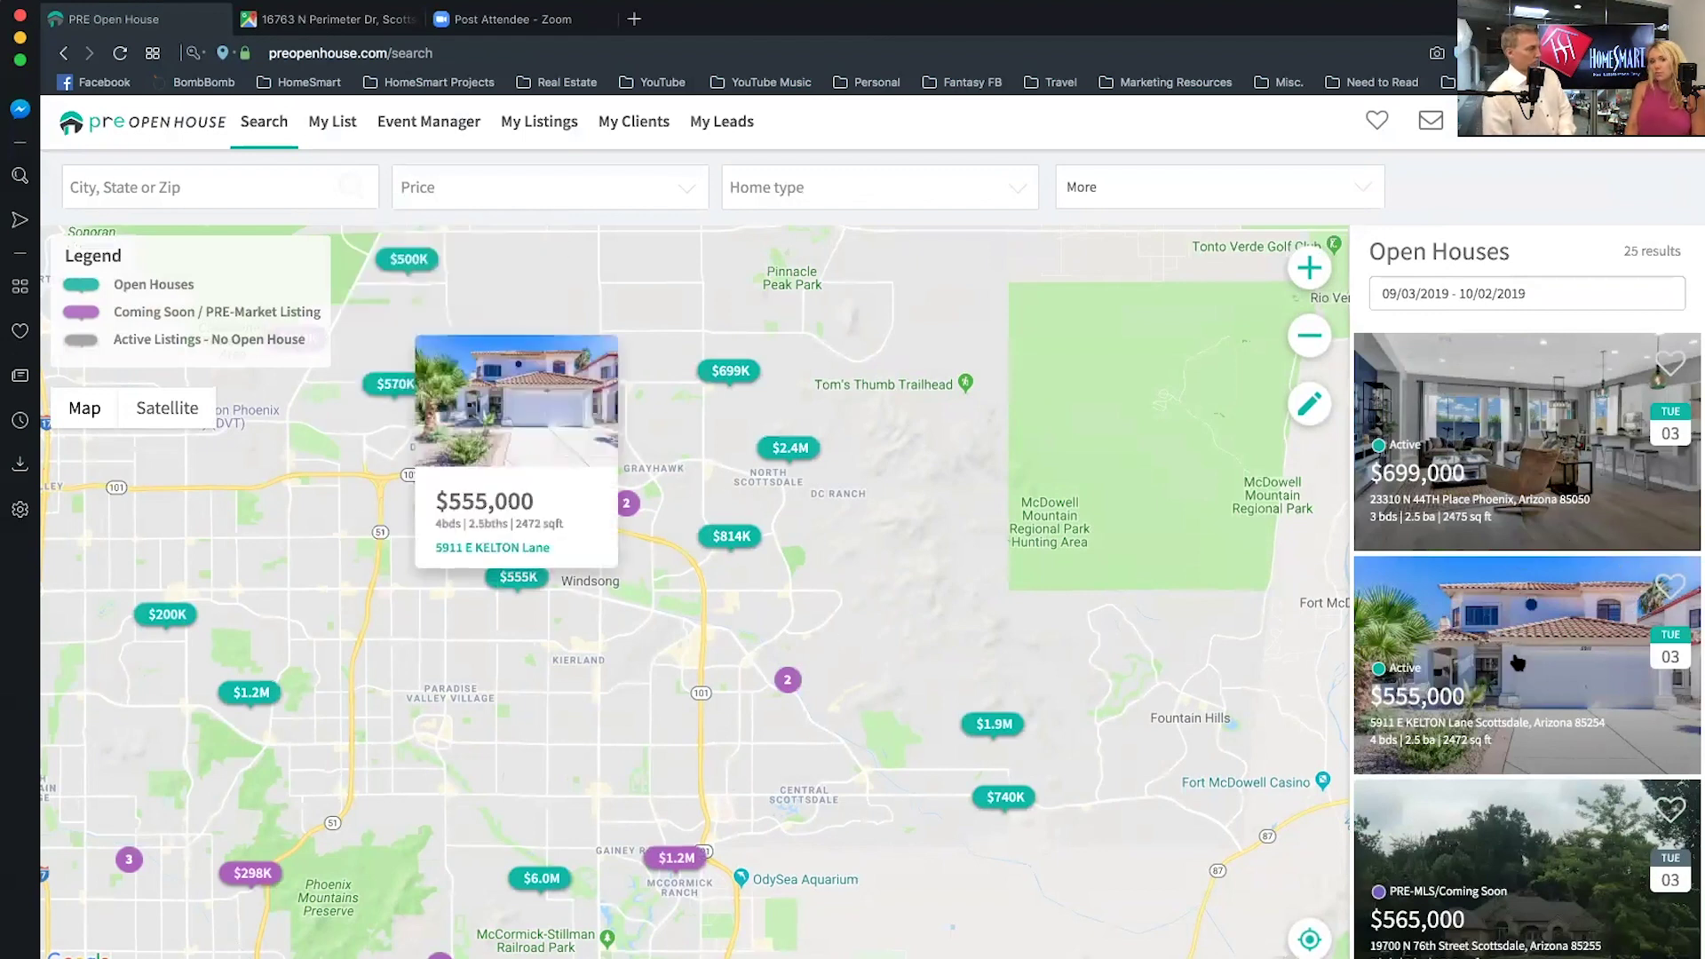
mouse_move(1523, 785)
scroll(1523, 868, "down", 15)
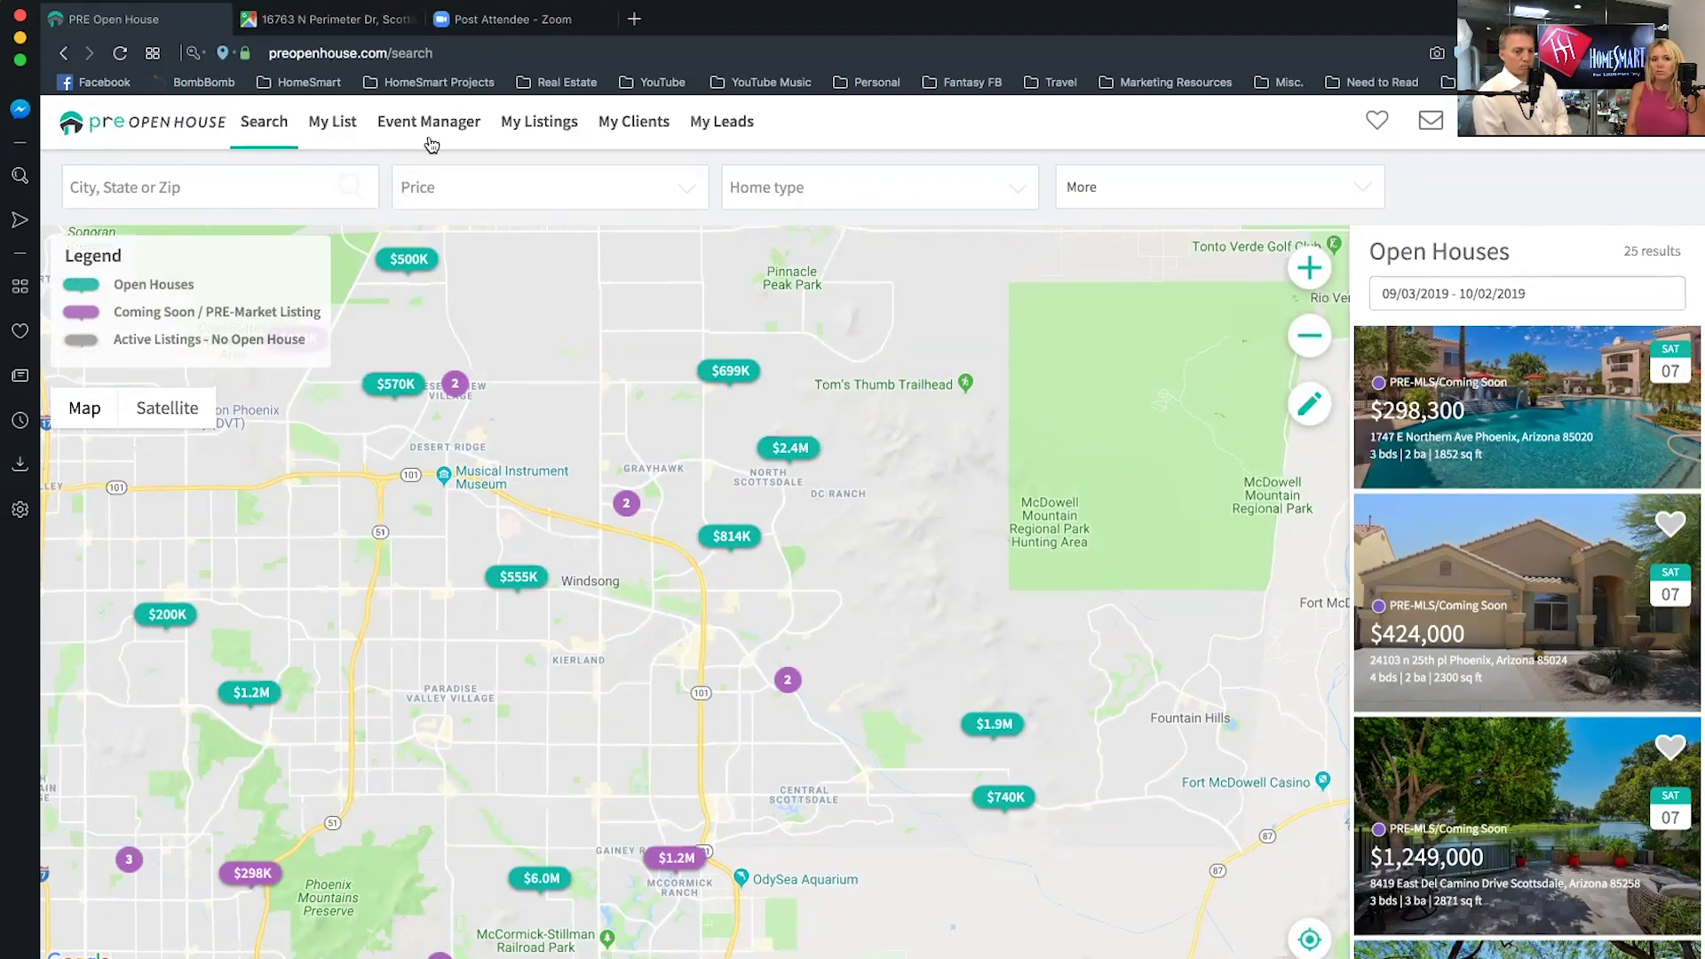
Open the second client's profile in My Clients and review its Past, Upcoming, Favorites, Saved Searches and My Notes sections
left_click(637, 123)
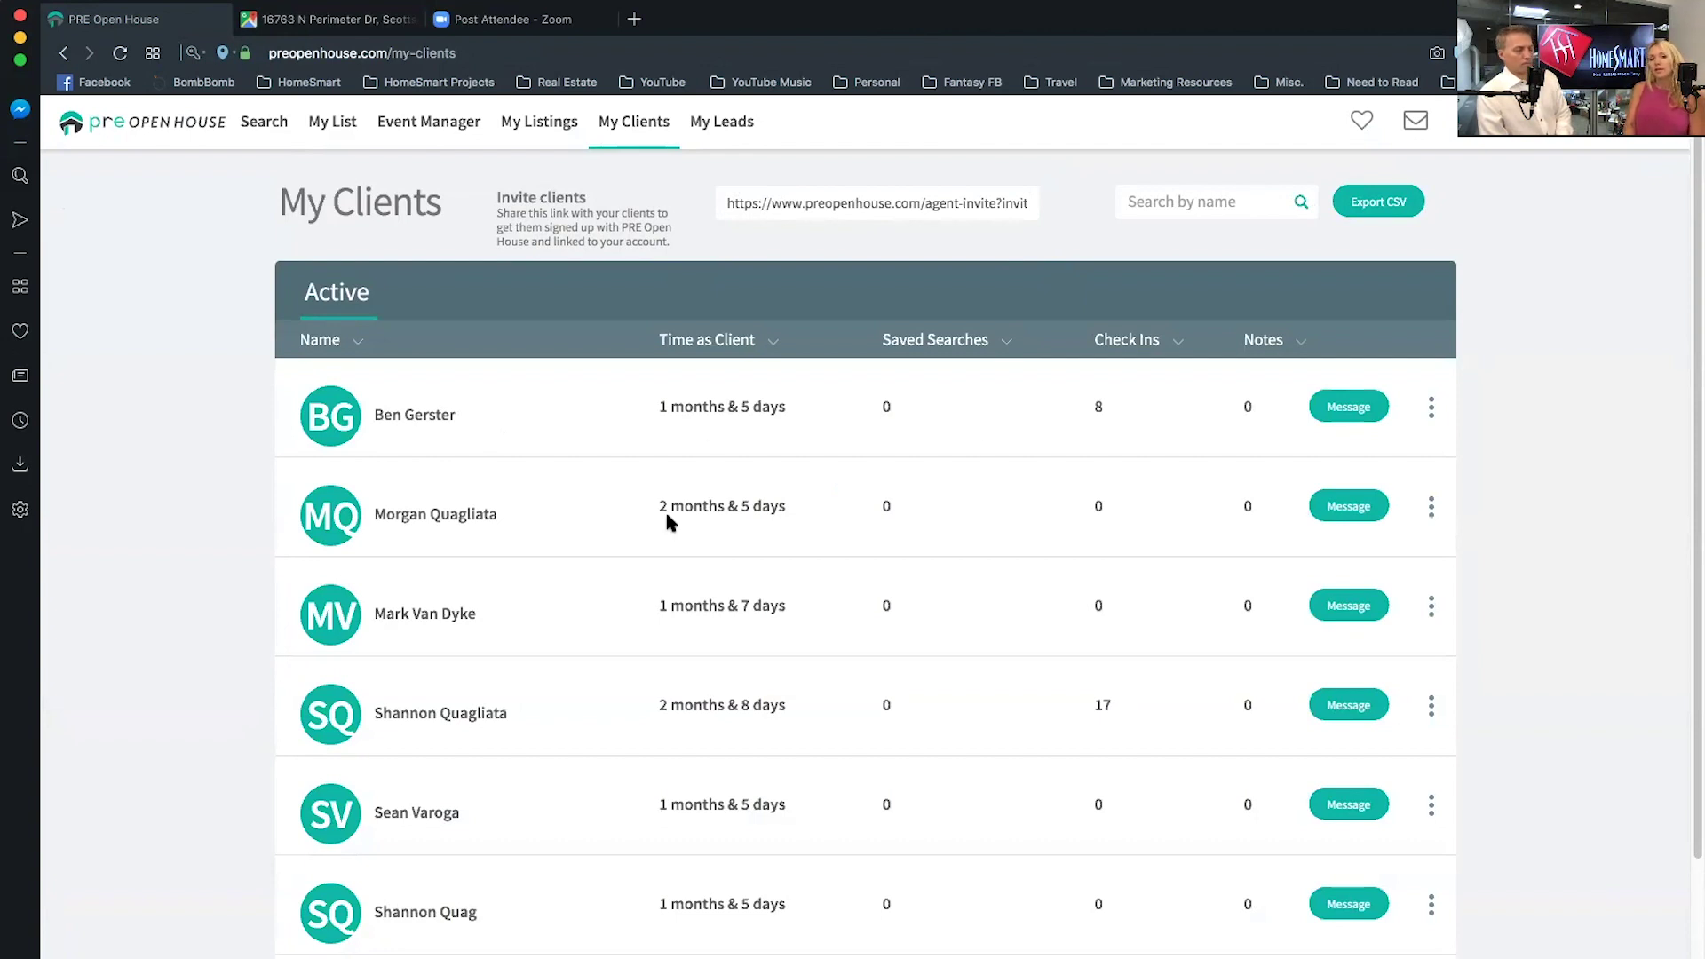
left_click(423, 513)
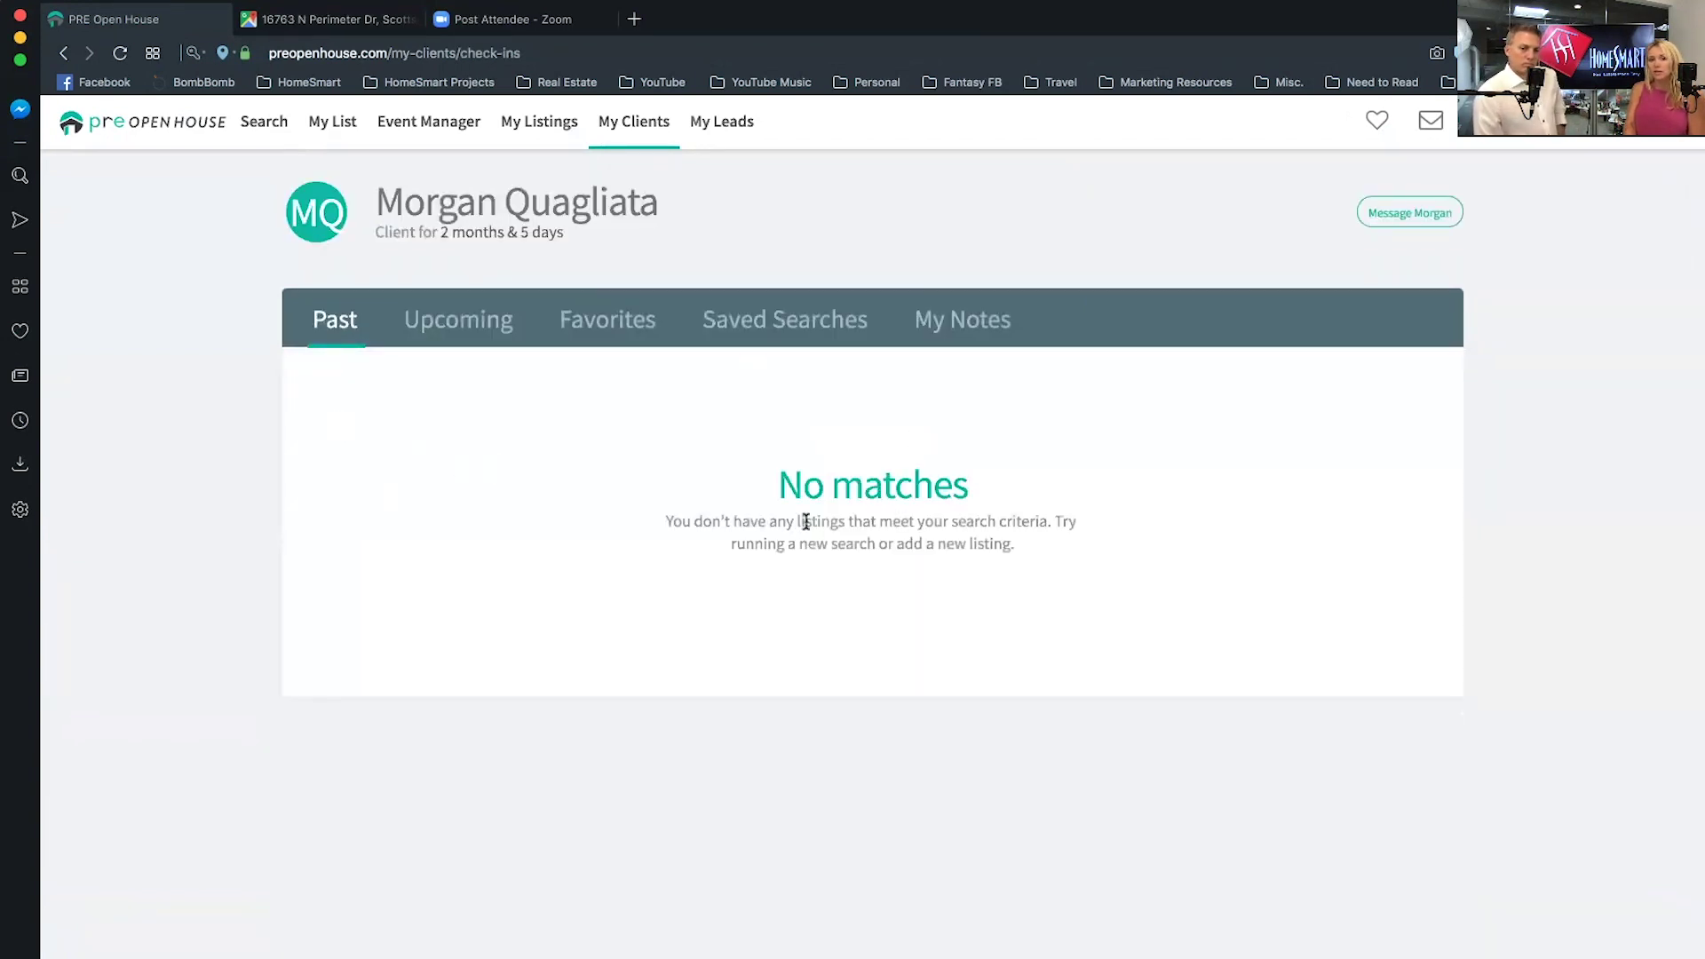
left_click(478, 320)
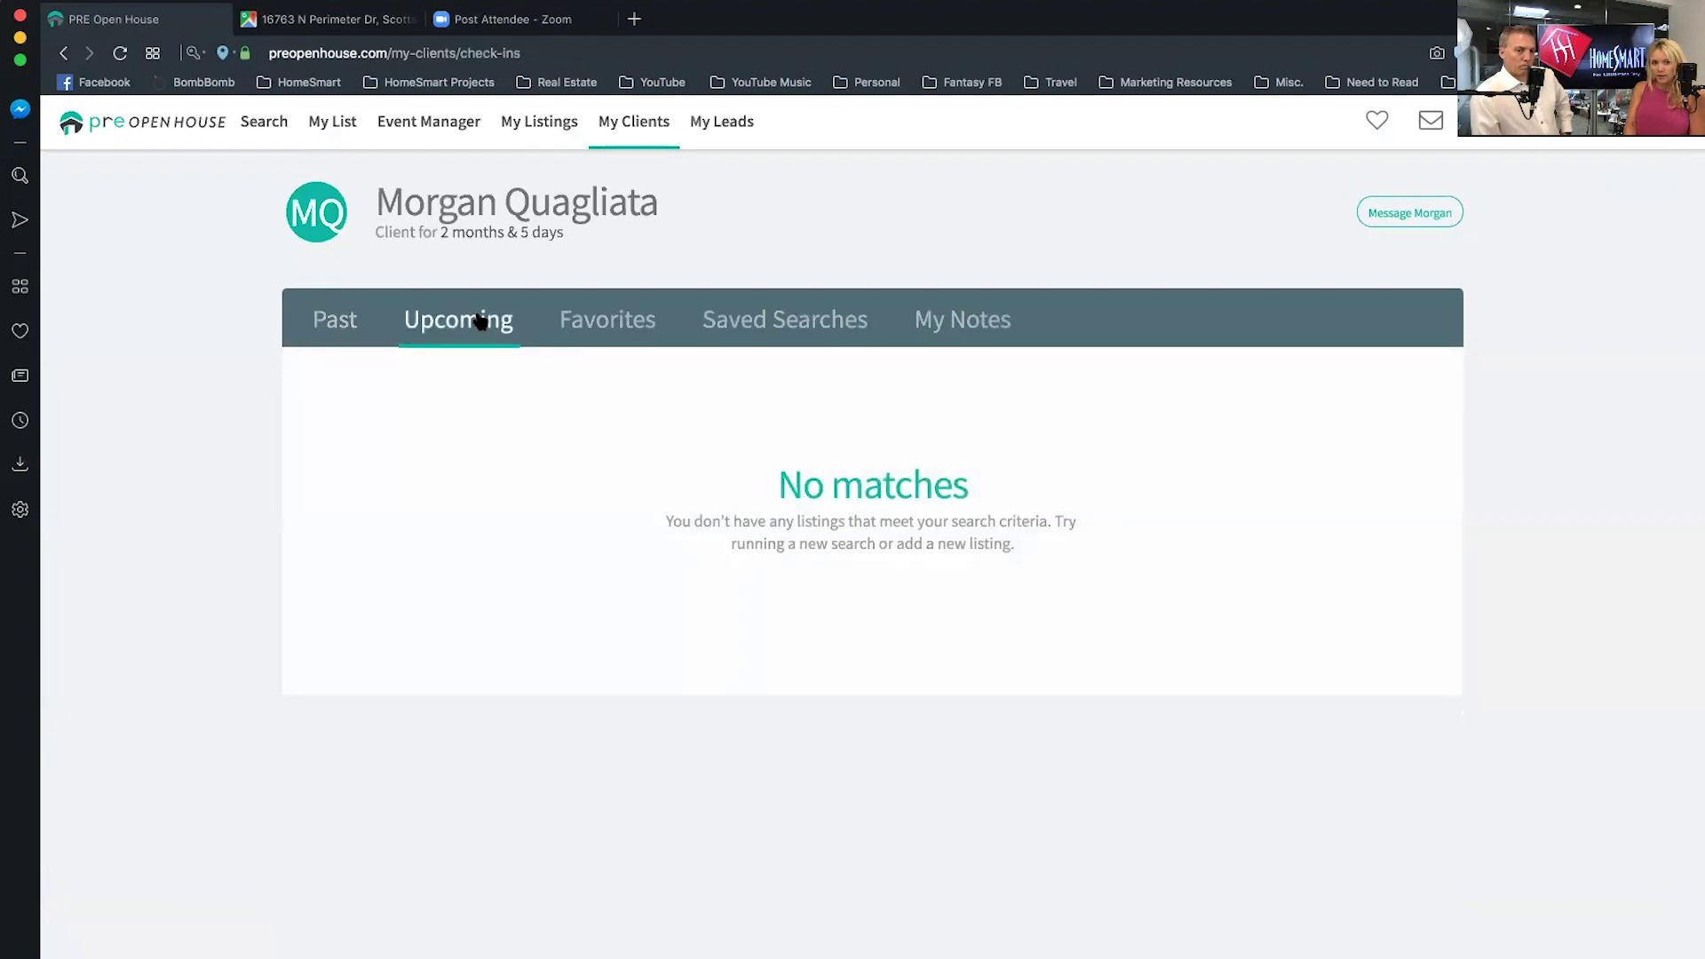
left_click(620, 330)
left_click(796, 324)
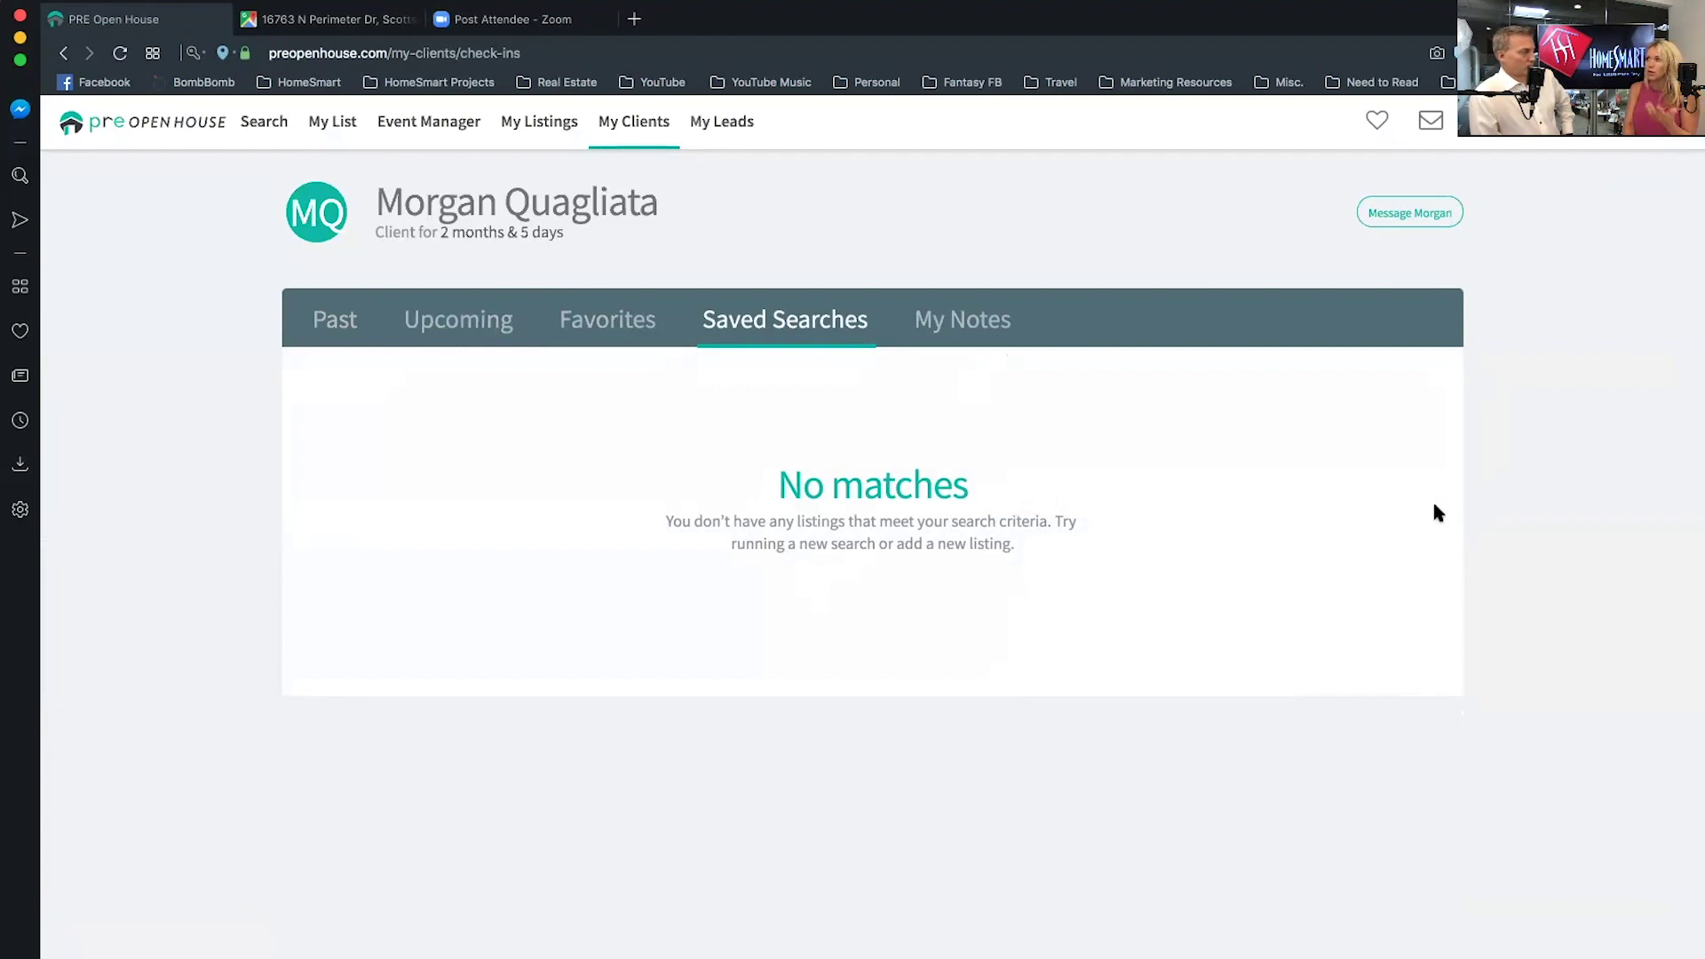
left_click(996, 328)
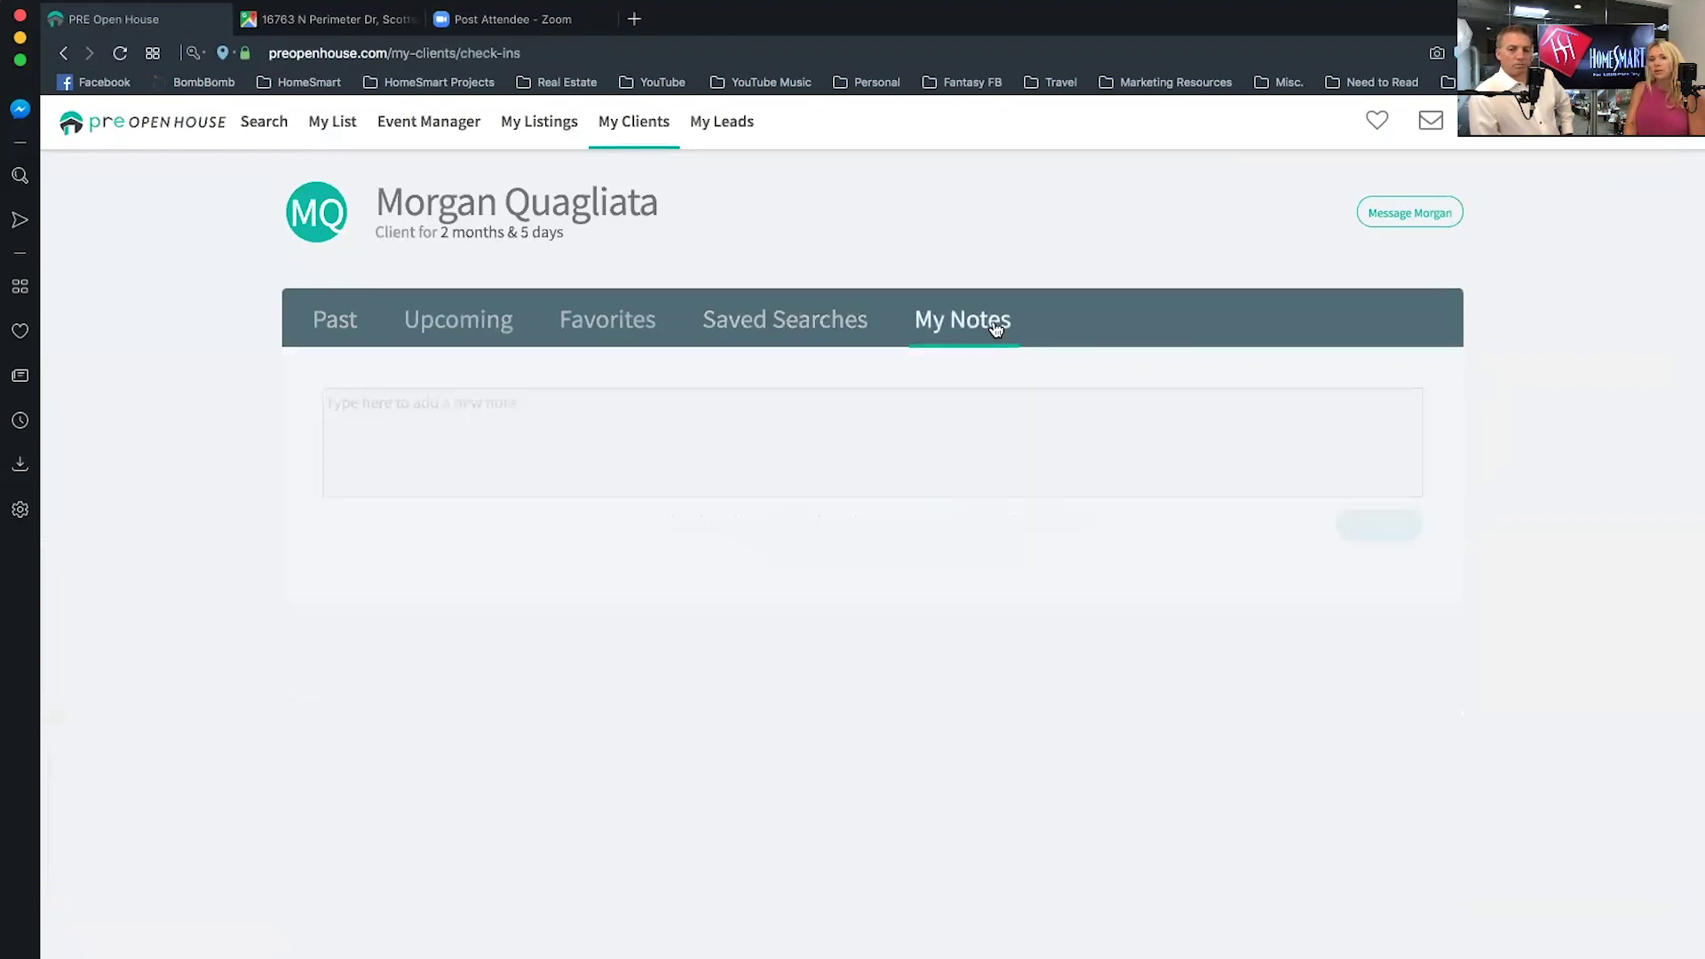
left_click(815, 327)
left_click(330, 322)
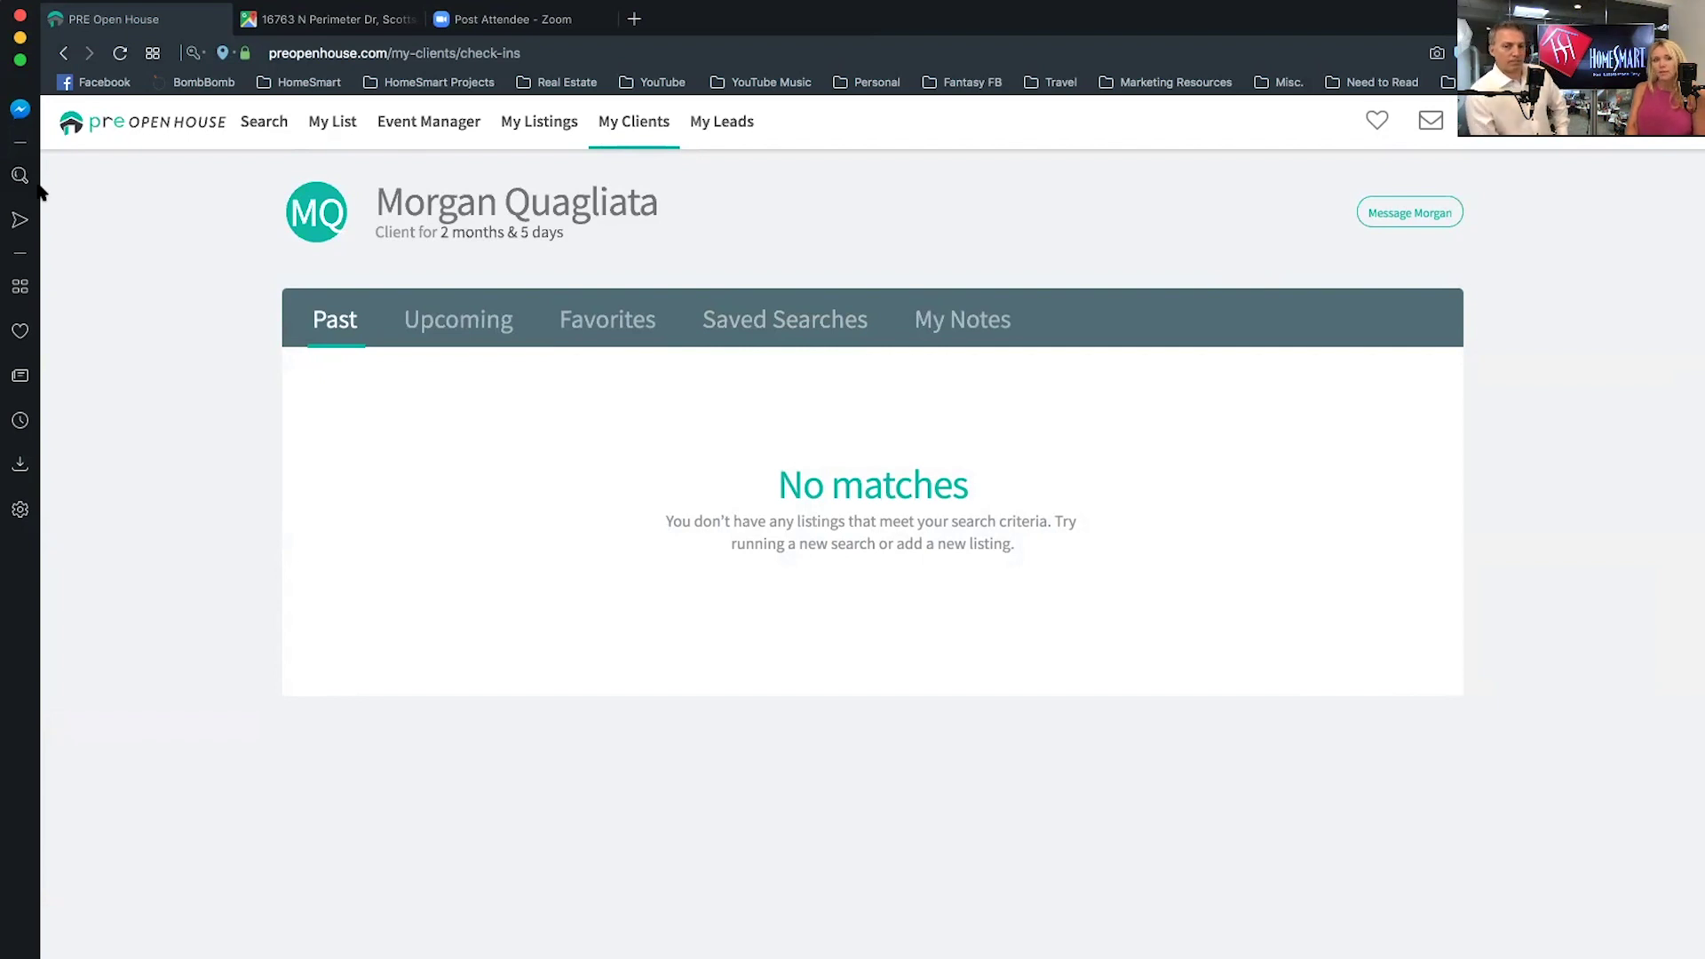
View the My Leads page, and open the event summary of the September 03 Broker Open in Event Manager
left_click(721, 124)
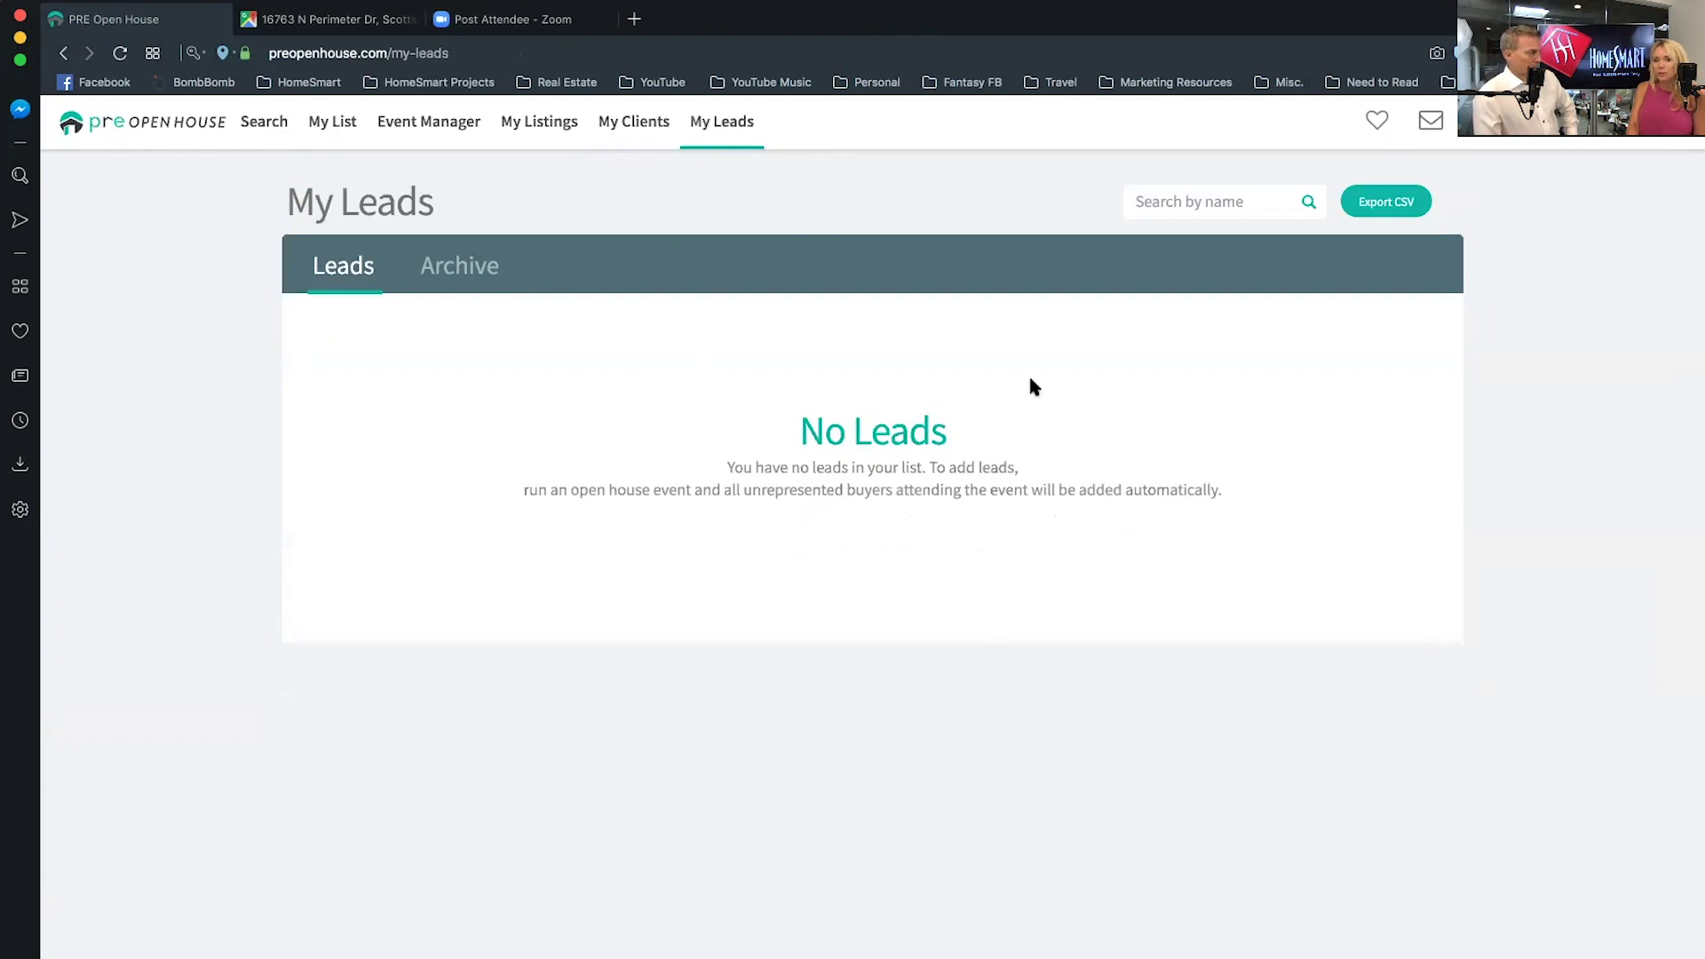
left_click(433, 124)
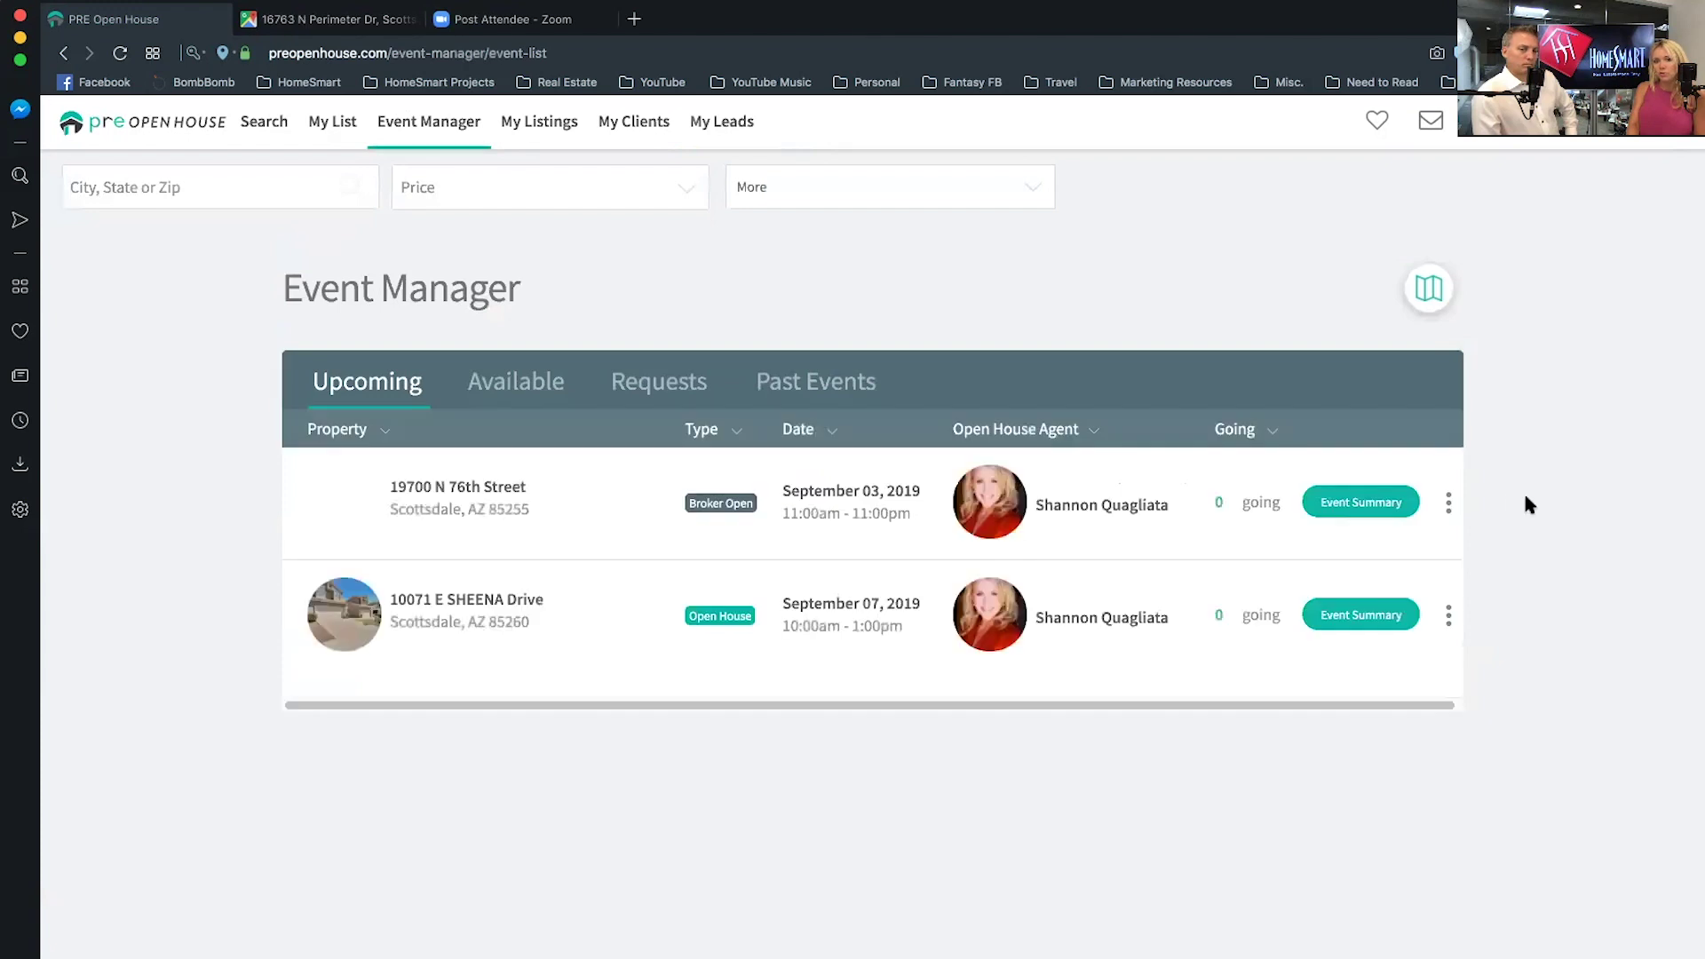
left_click(1378, 500)
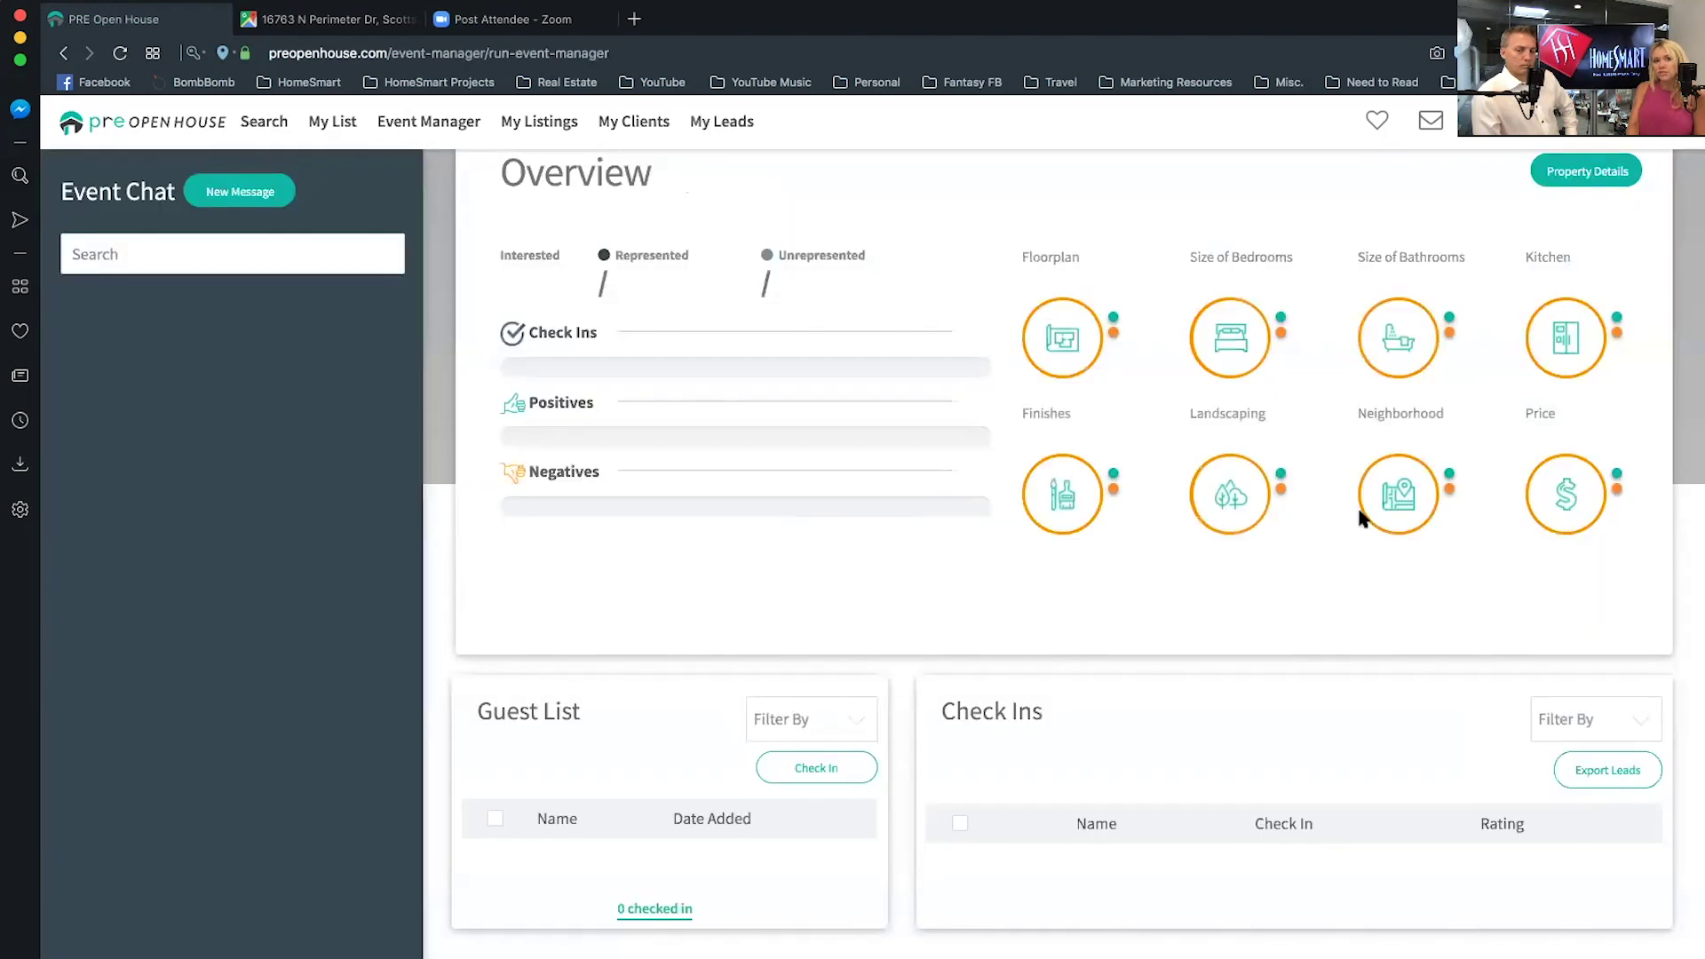